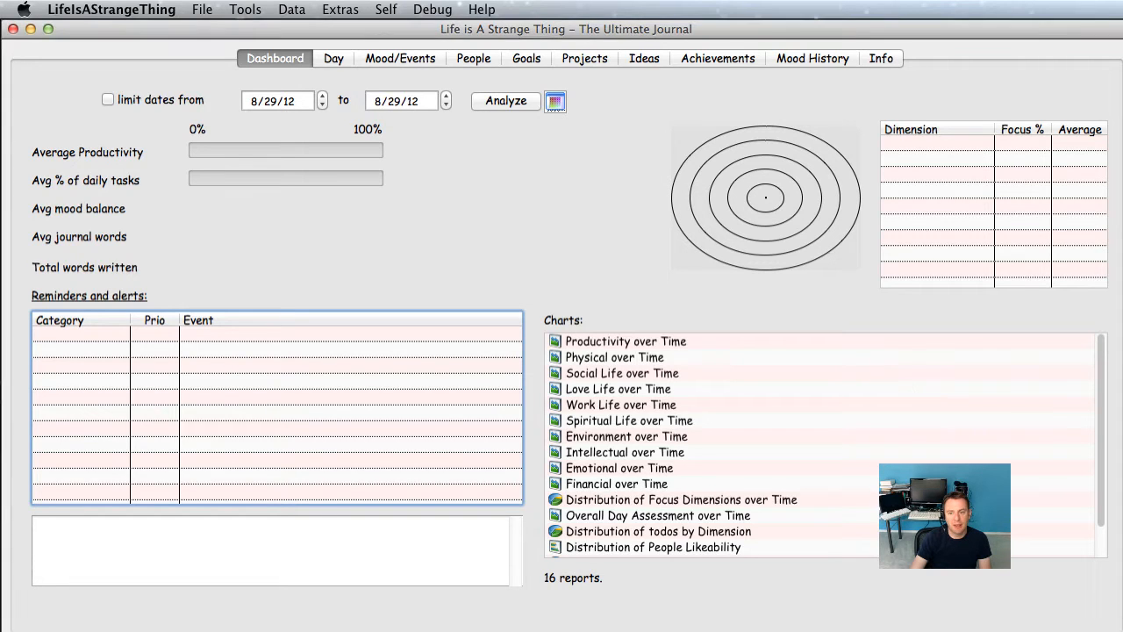
Enlarge the main journal window so the dashboard tables and charts have more room.
left_click_drag(1114, 627, 1122, 630)
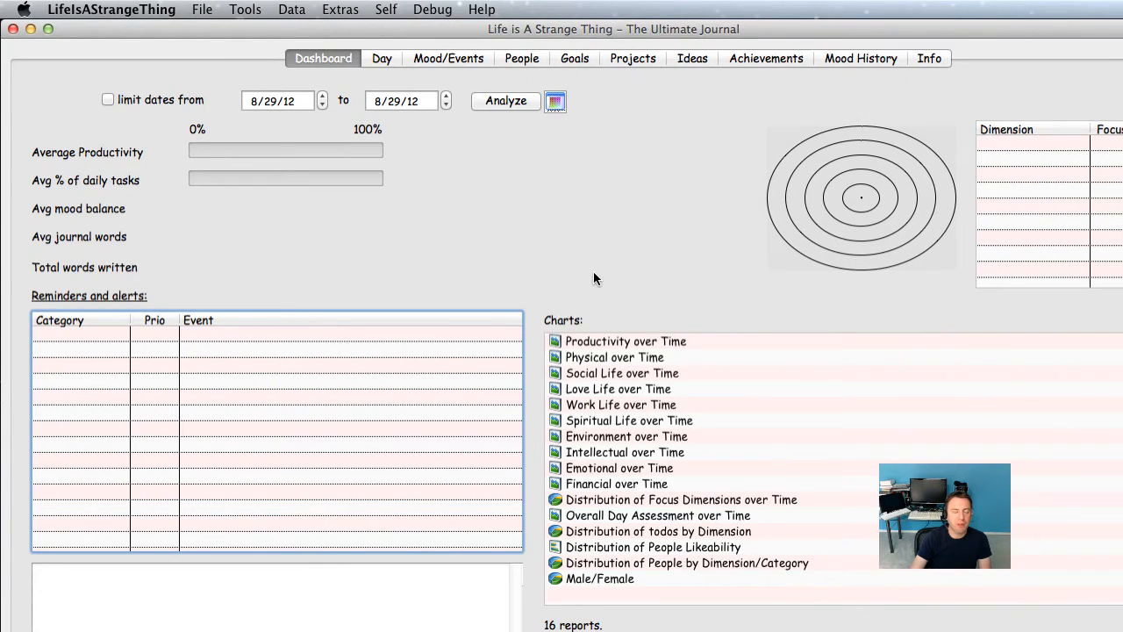
left_click(245, 10)
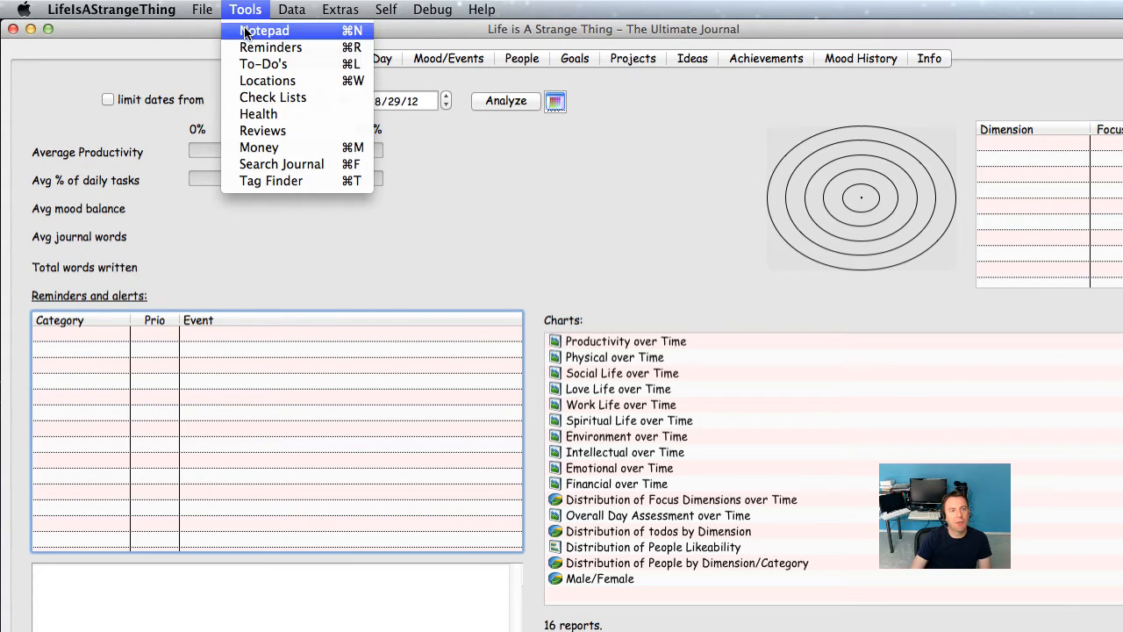
left_click(614, 158)
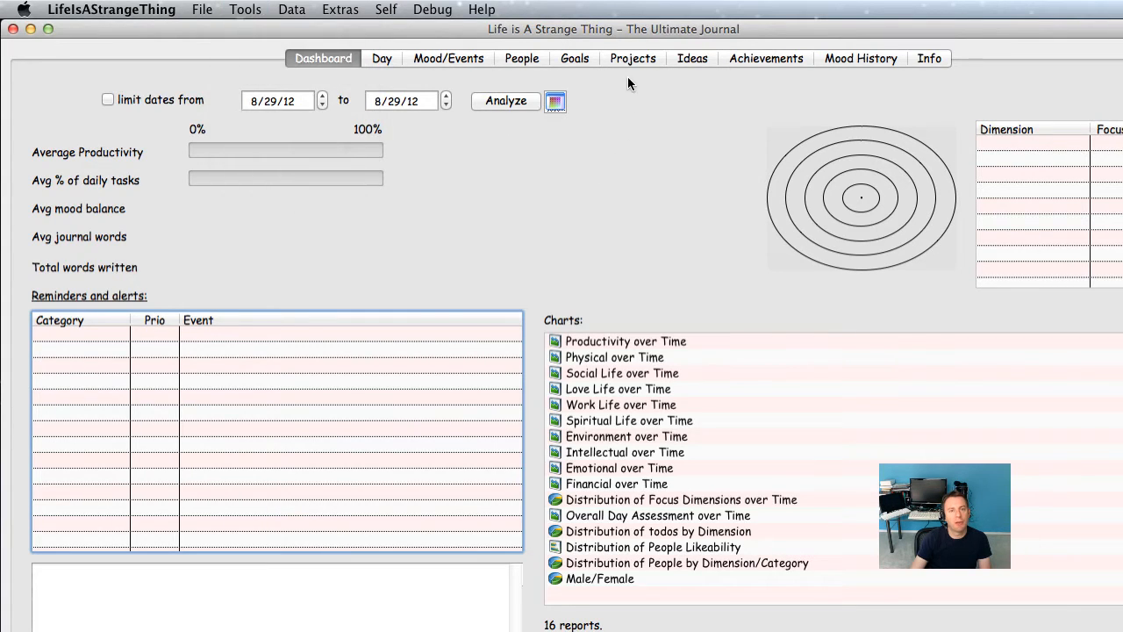
Select Demo Project 1 in the projects list and view the to-do's attached to it.
left_click(624, 56)
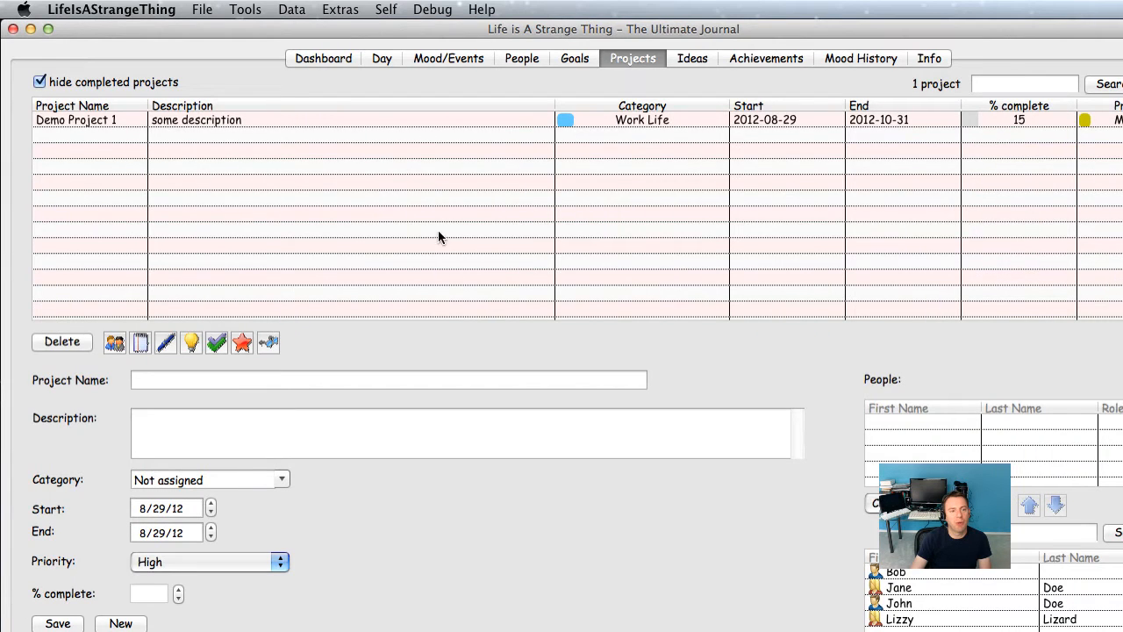
left_click(273, 119)
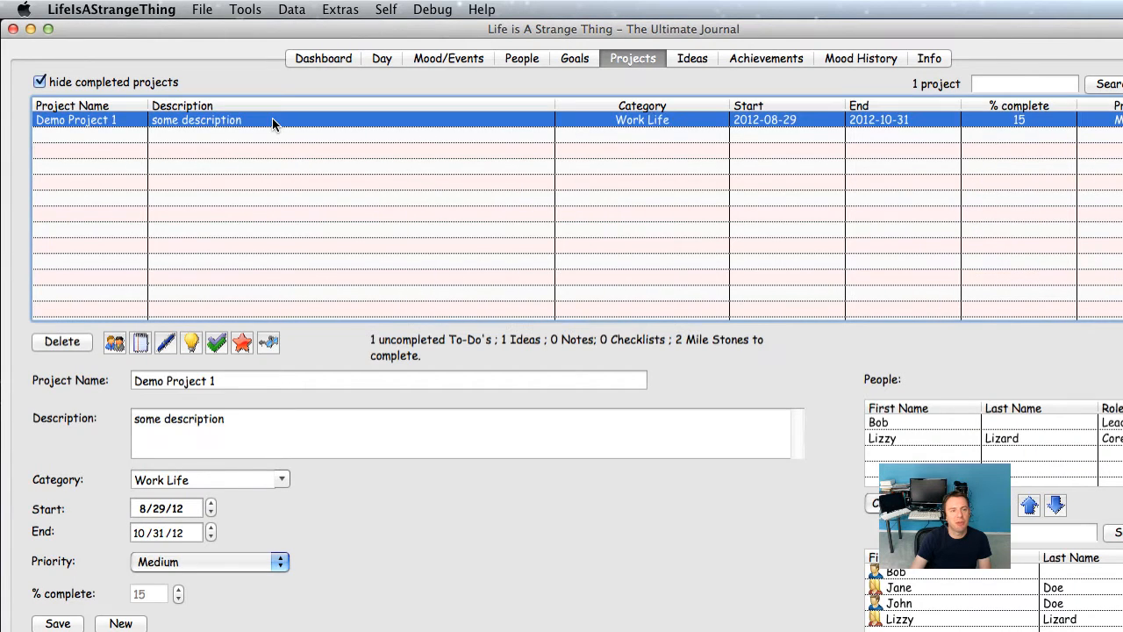
left_click(142, 344)
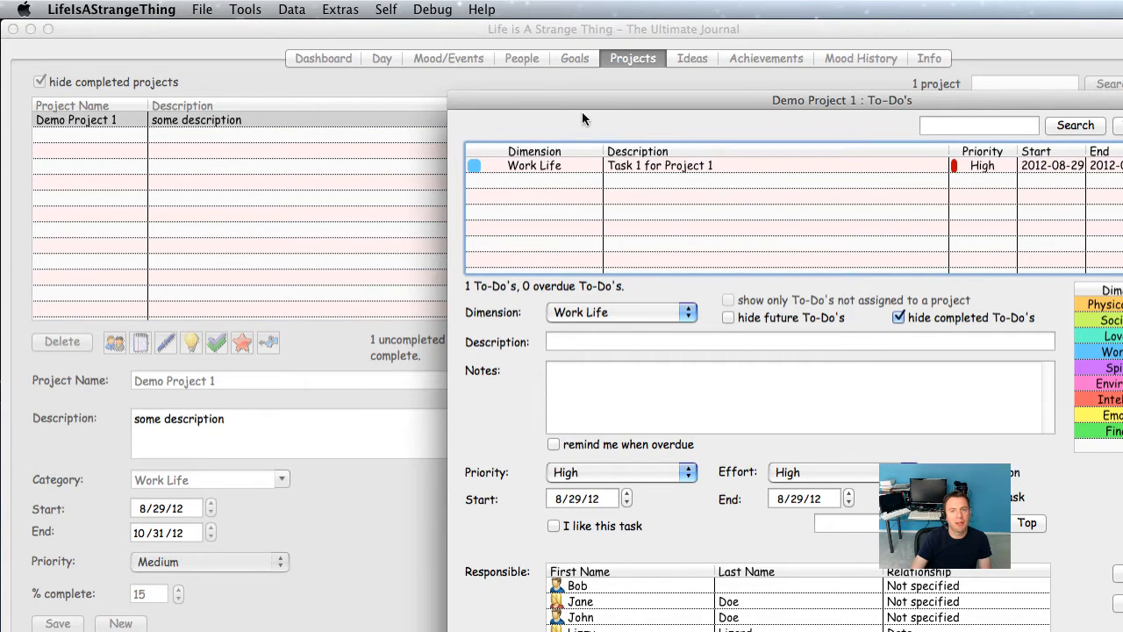
left_click_drag(582, 111, 318, 36)
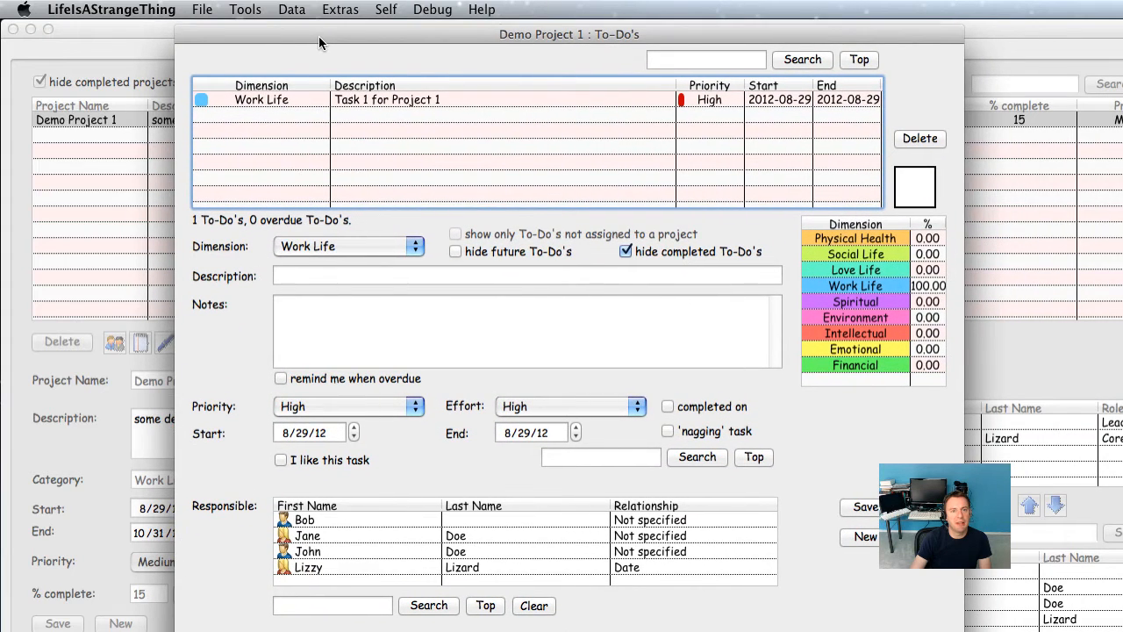
key("Escape")
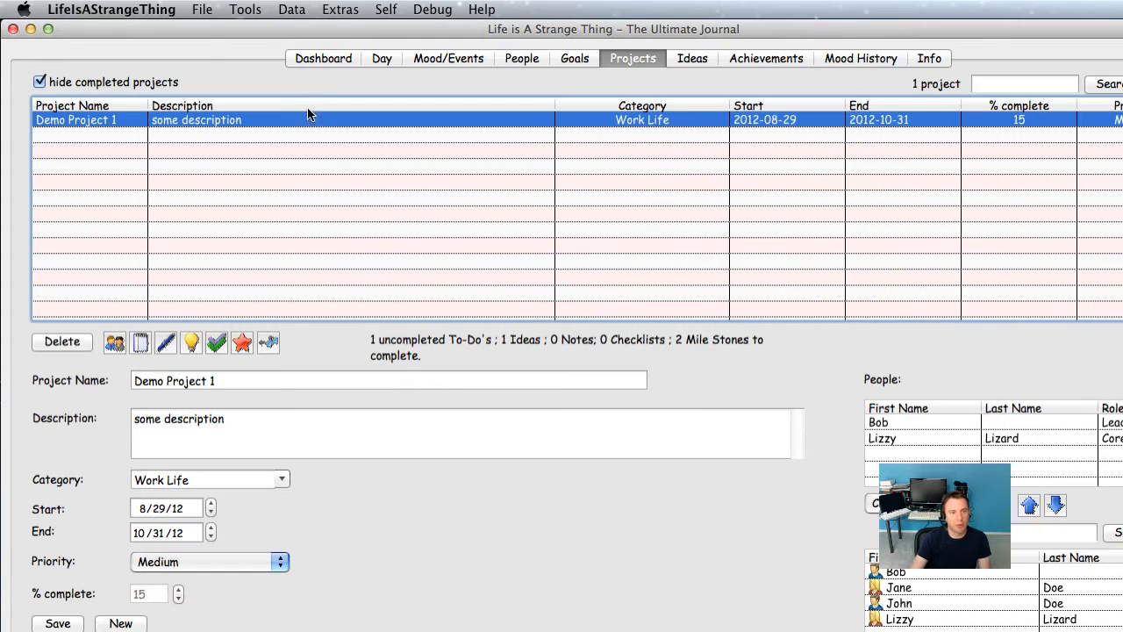
View the notes attached to Demo Project 1, then close them.
left_click(166, 342)
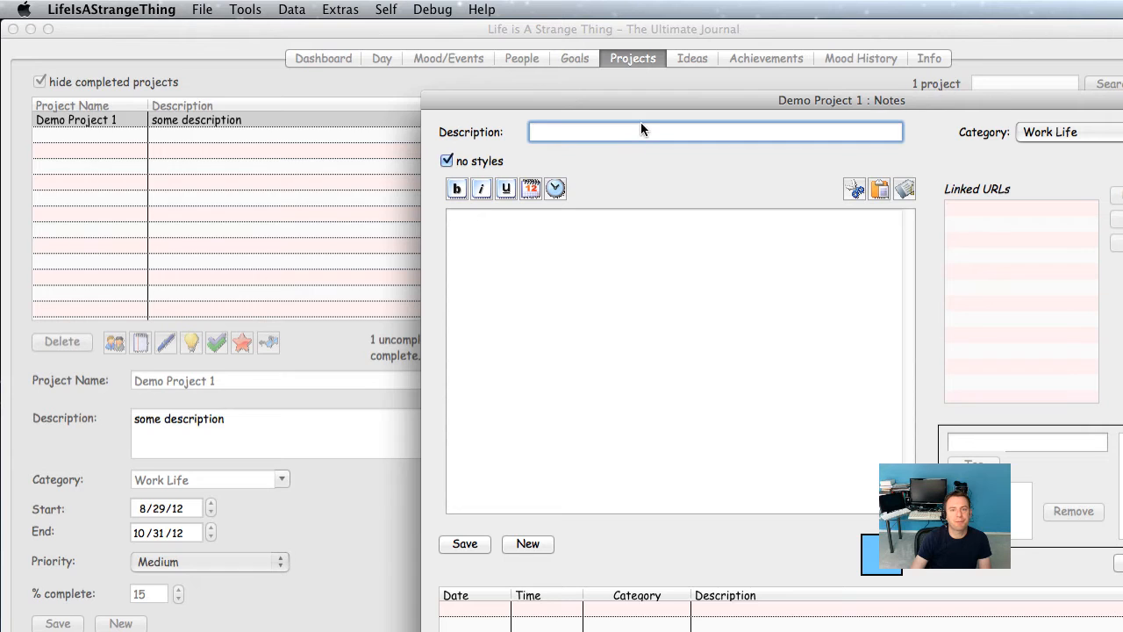
left_click_drag(642, 100, 423, 32)
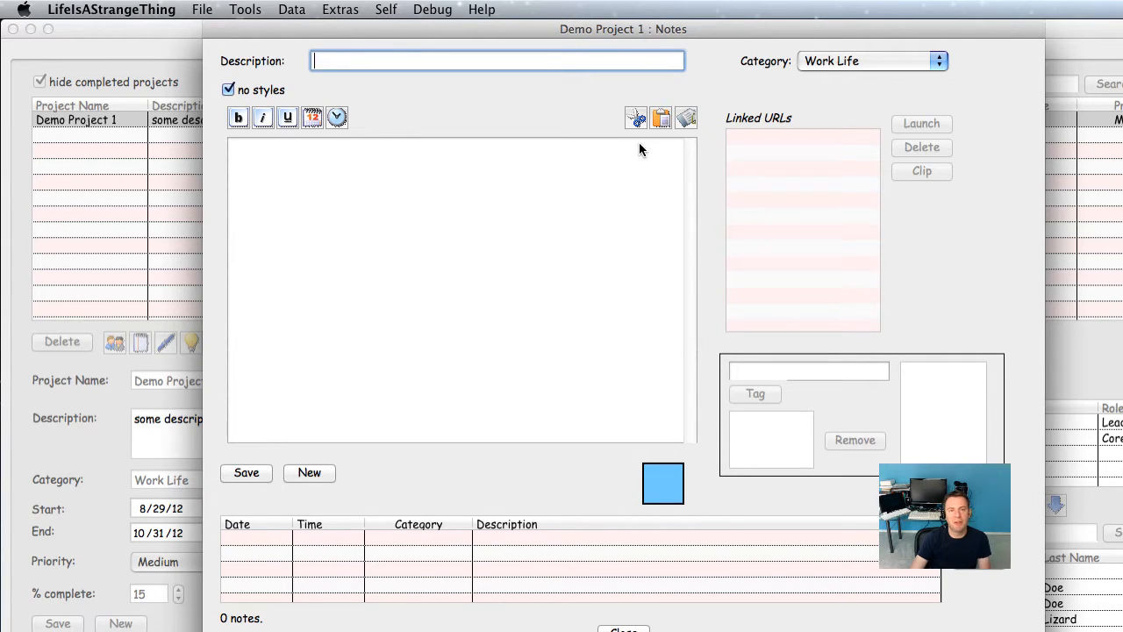
key("Escape")
Start a general note in the Notepad with the description "A note".
left_click(246, 9)
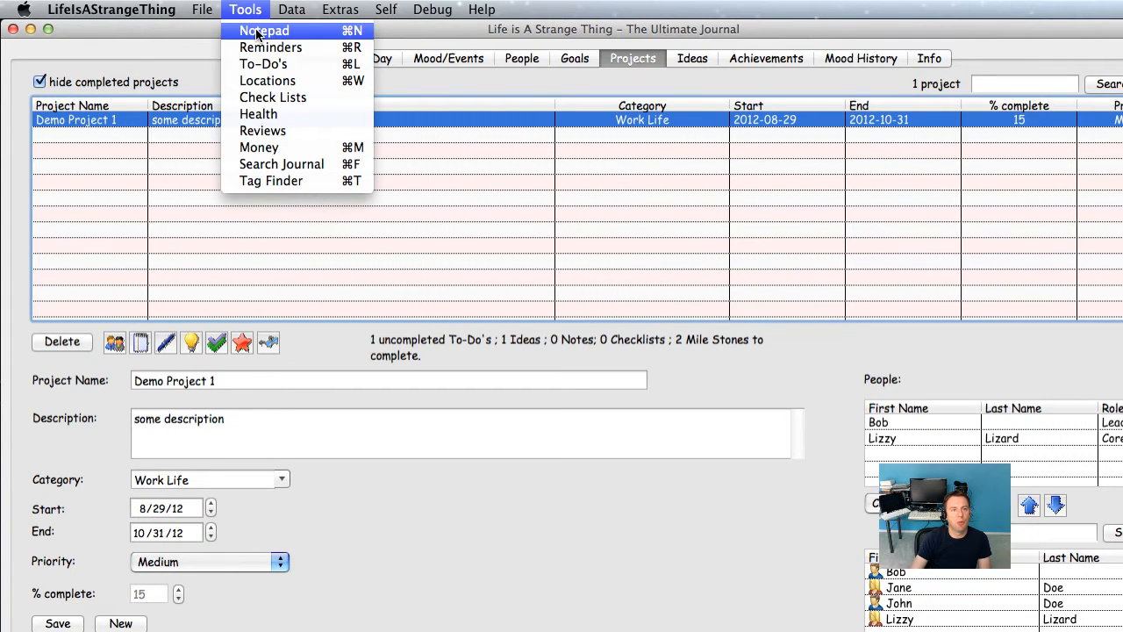
left_click(256, 30)
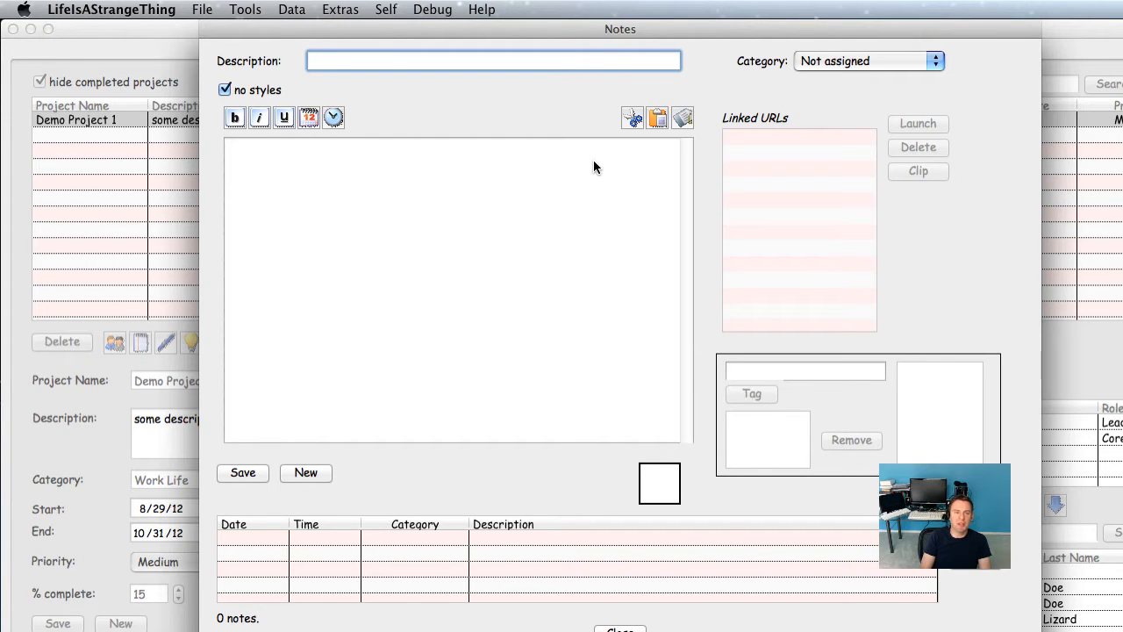
type("A not")
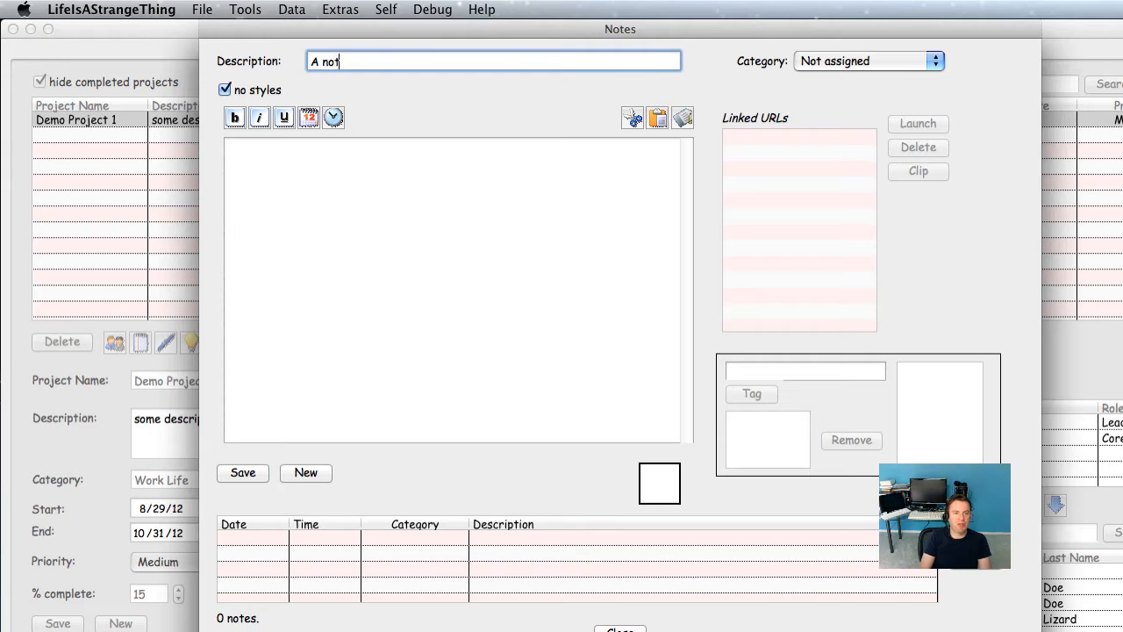
type("e")
key("Tab")
Insert the date 8/29/12 into the note body and write "Write something" below a blank line.
left_click(441, 179)
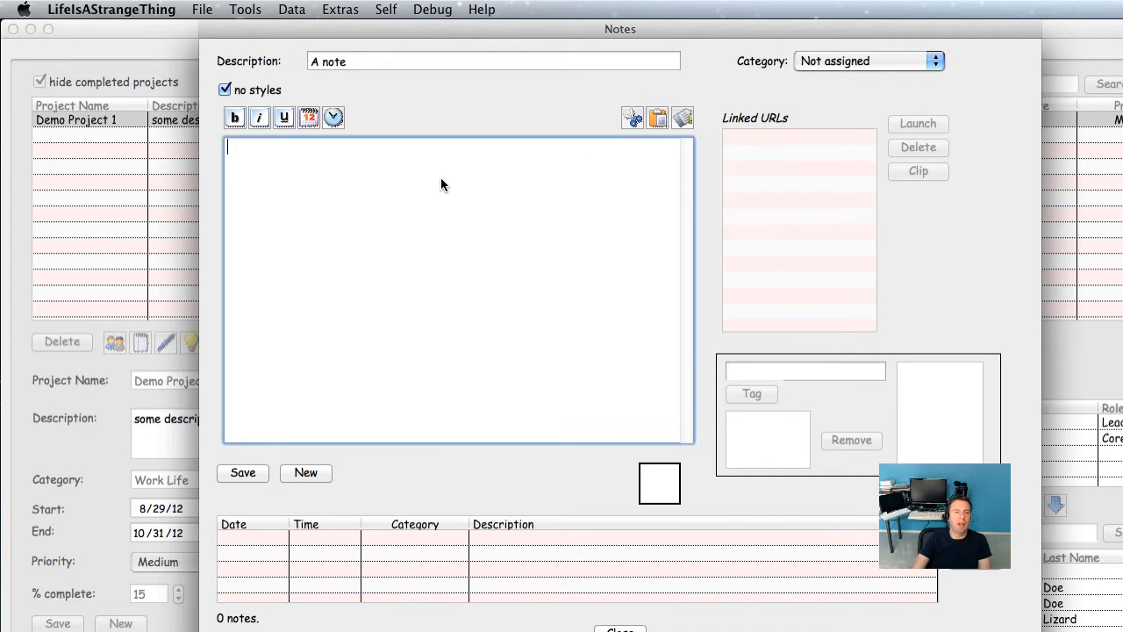
left_click(331, 118)
left_click(311, 117)
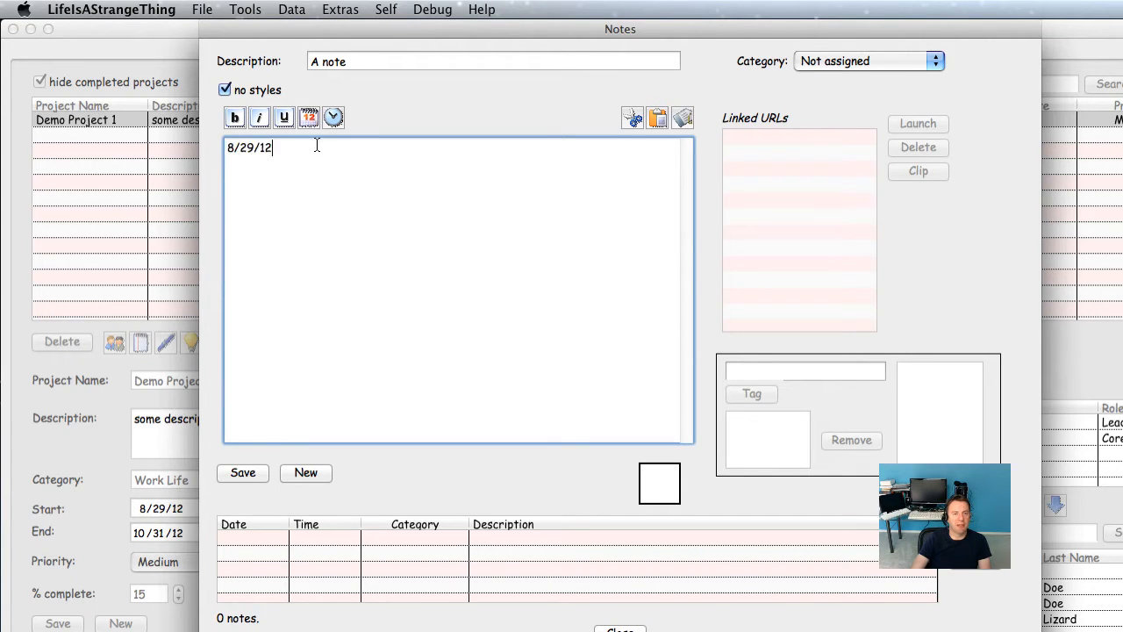
type(",")
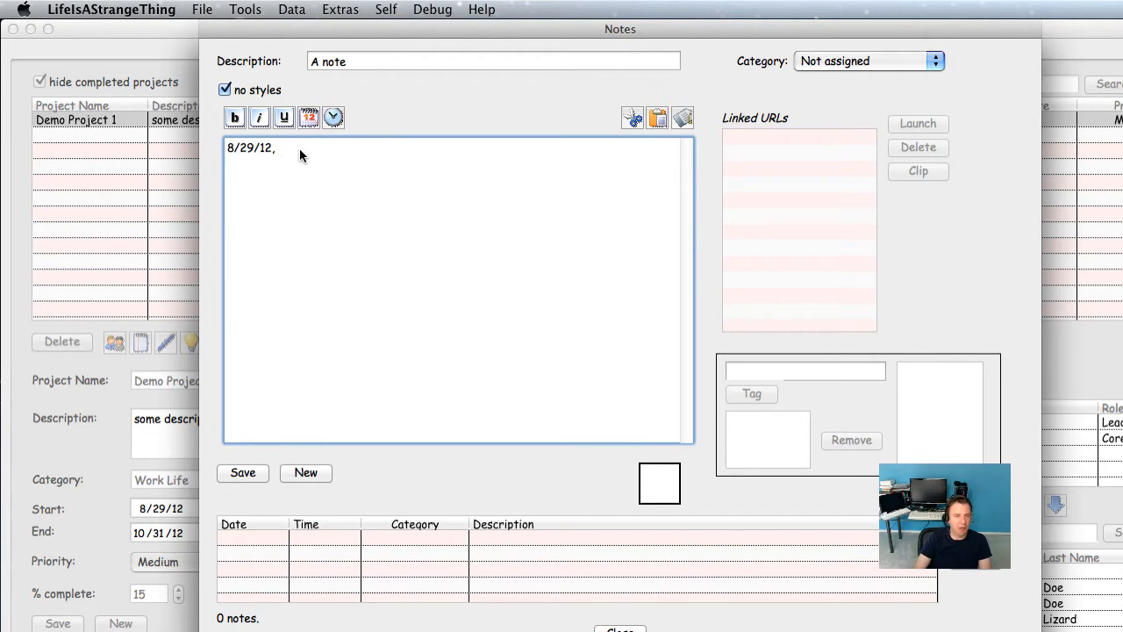
key("BackSpace")
key("BackSpace")
key("Return")
key("Return")
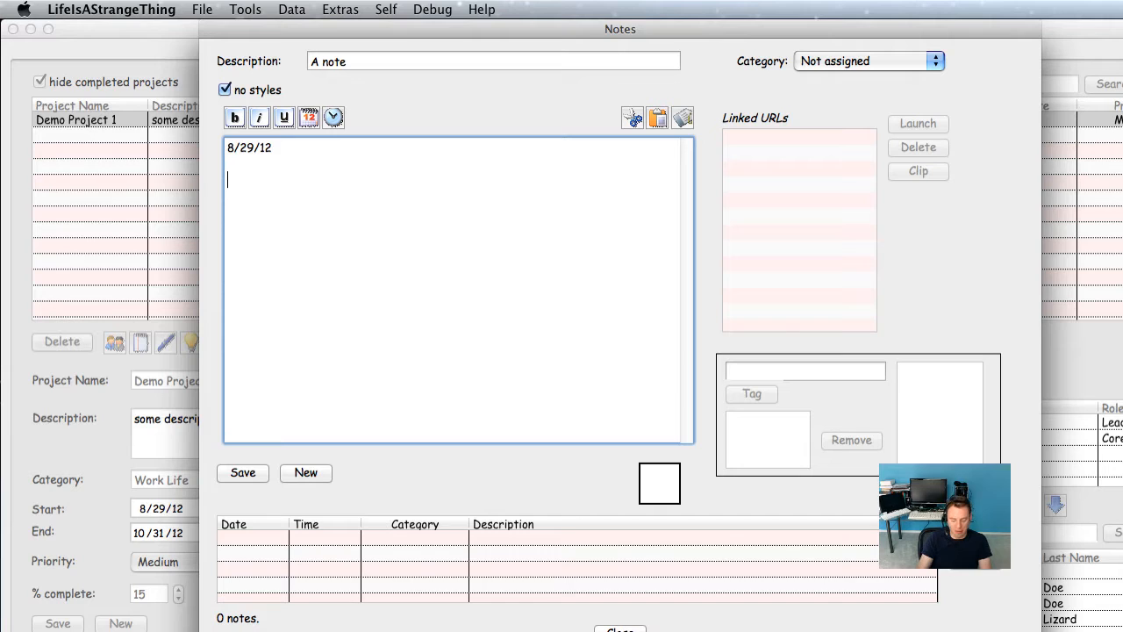
type("Write somethi")
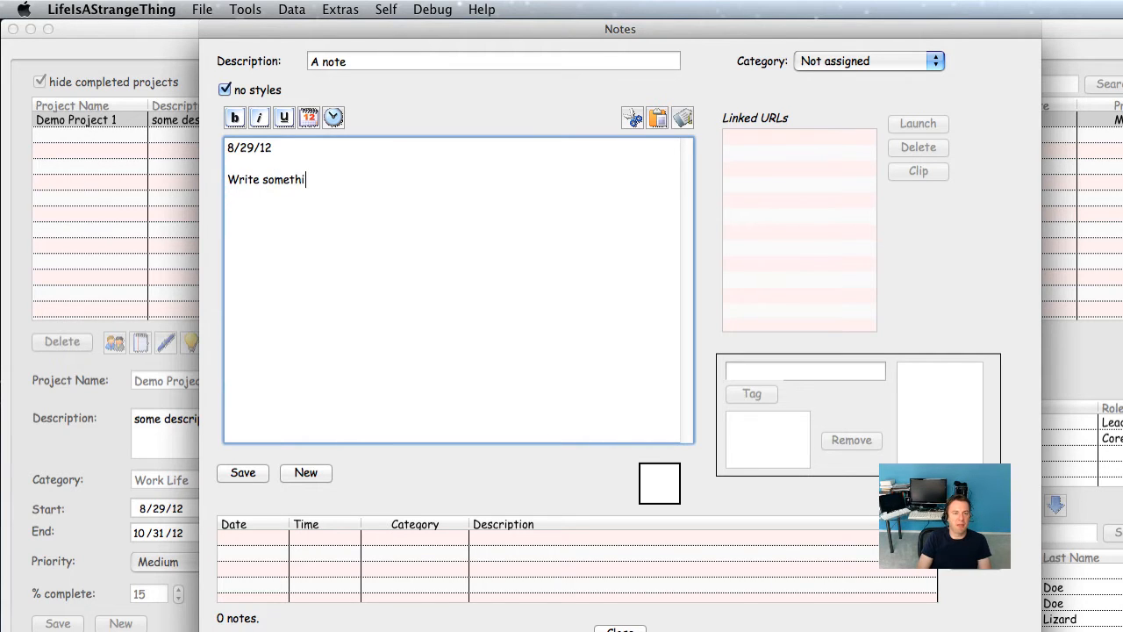
type("ng")
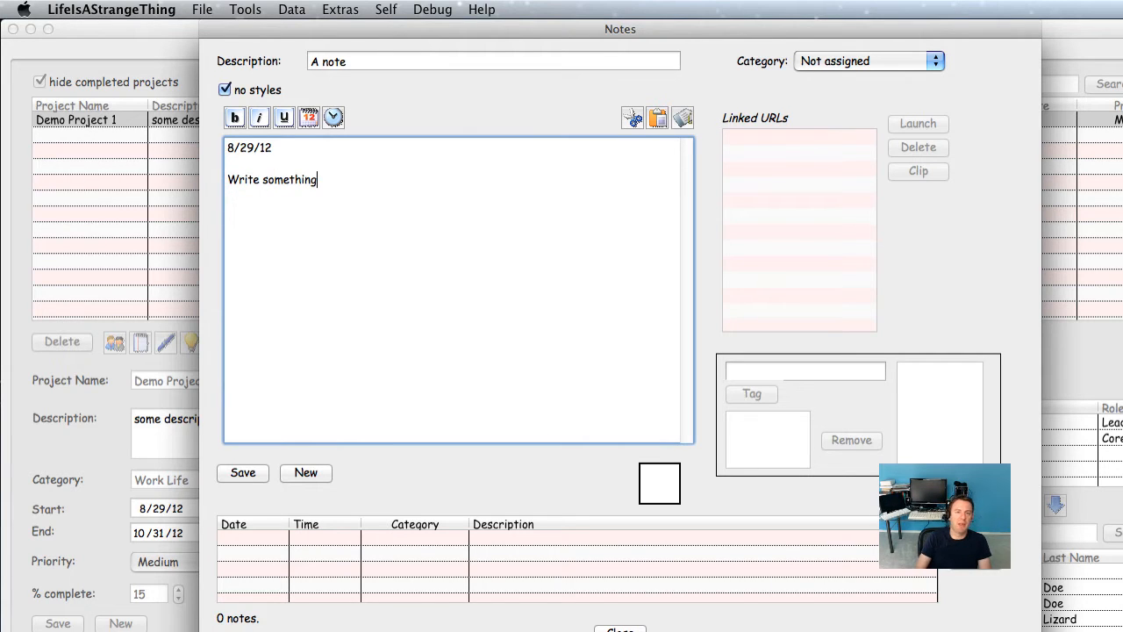
Assign the note to the Social Life category, save it and select it in the notes list.
left_click(844, 68)
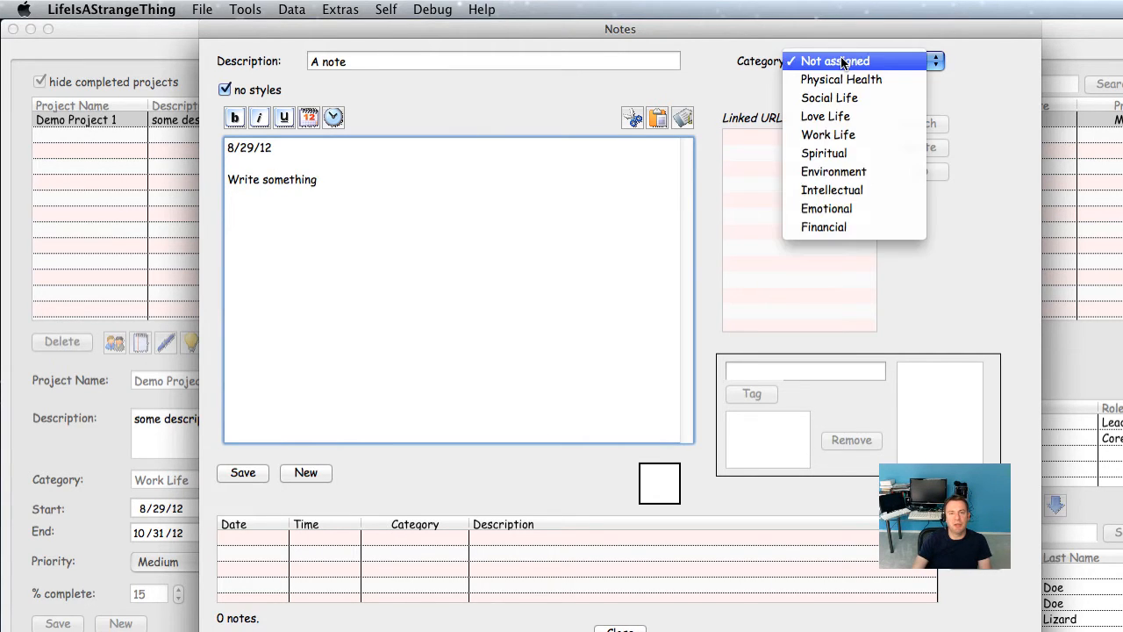
left_click(860, 99)
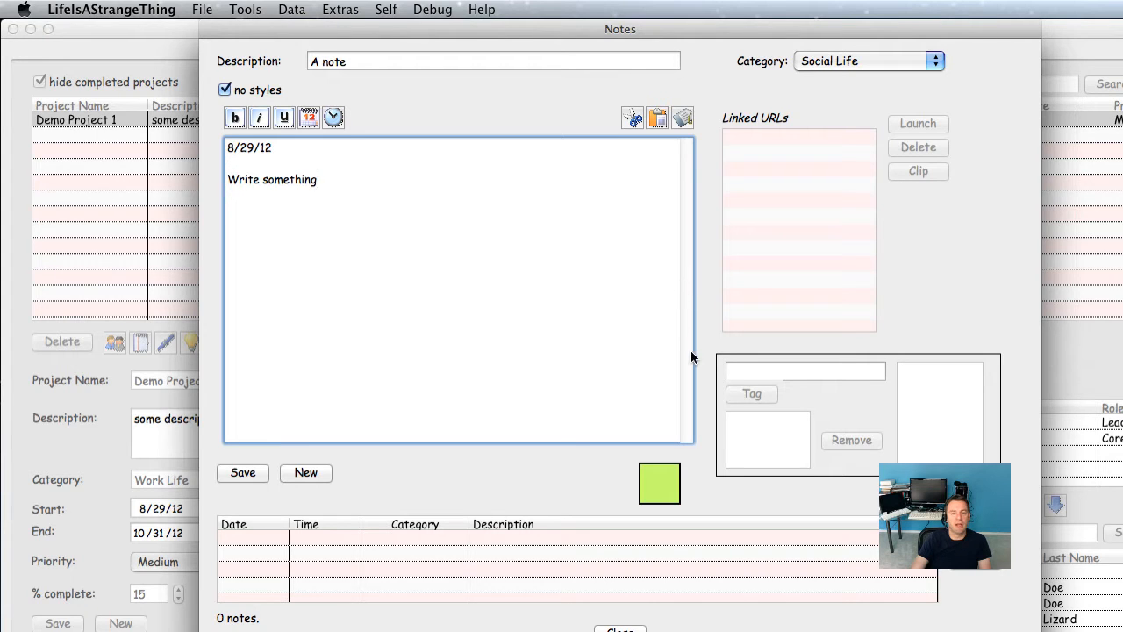
left_click(243, 471)
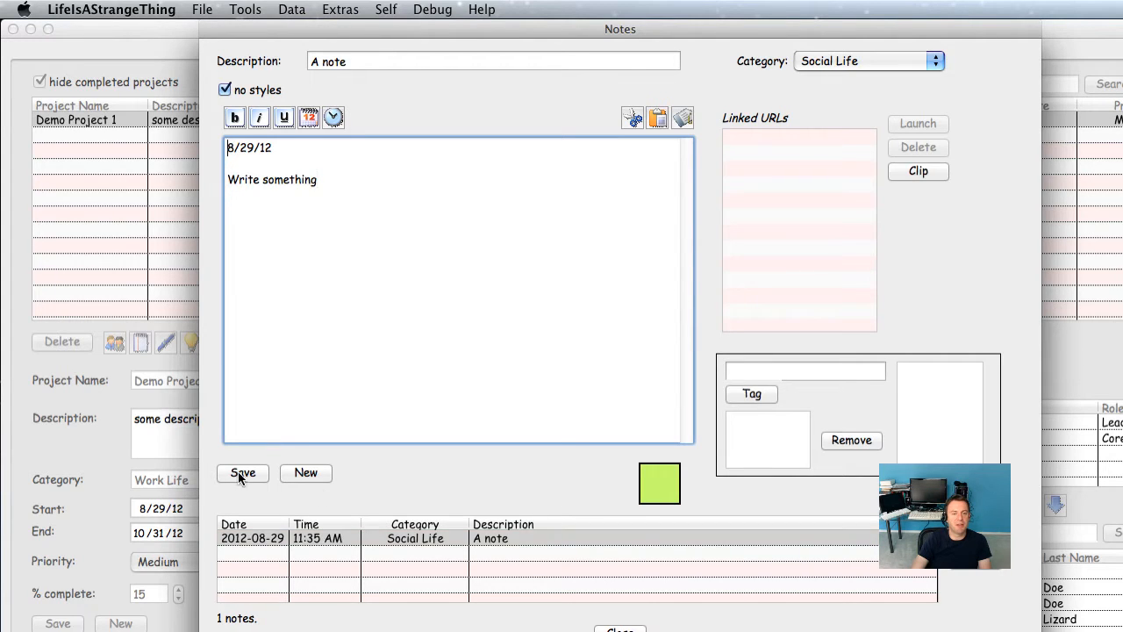
left_click(340, 538)
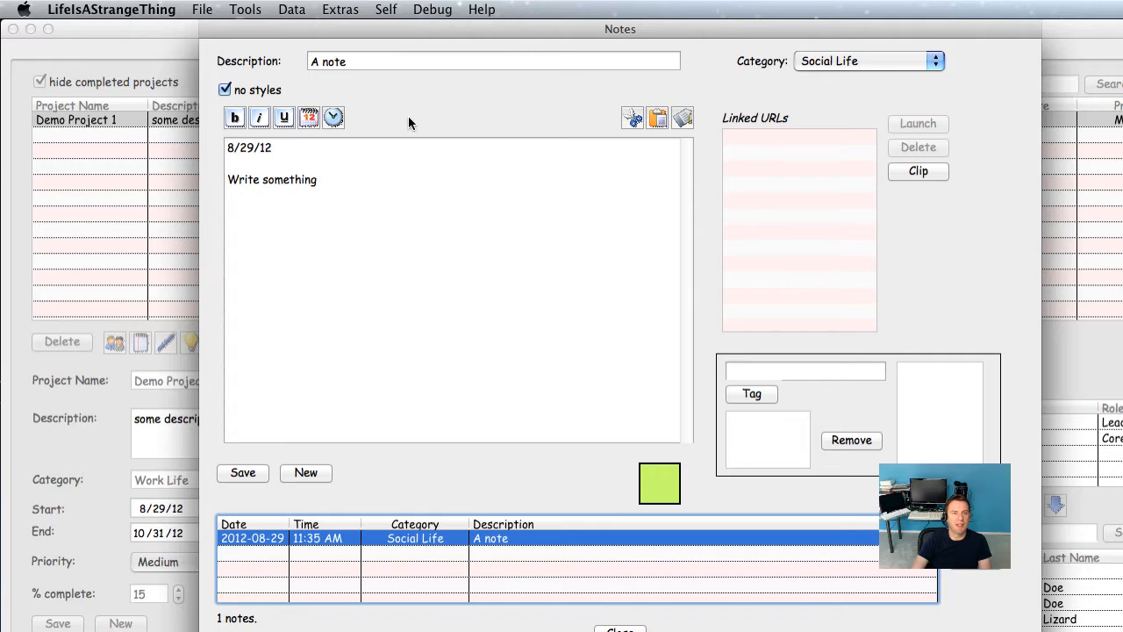
Tag the saved note with "note" and with the word "something" taken from its text.
left_click_drag(412, 28, 368, 28)
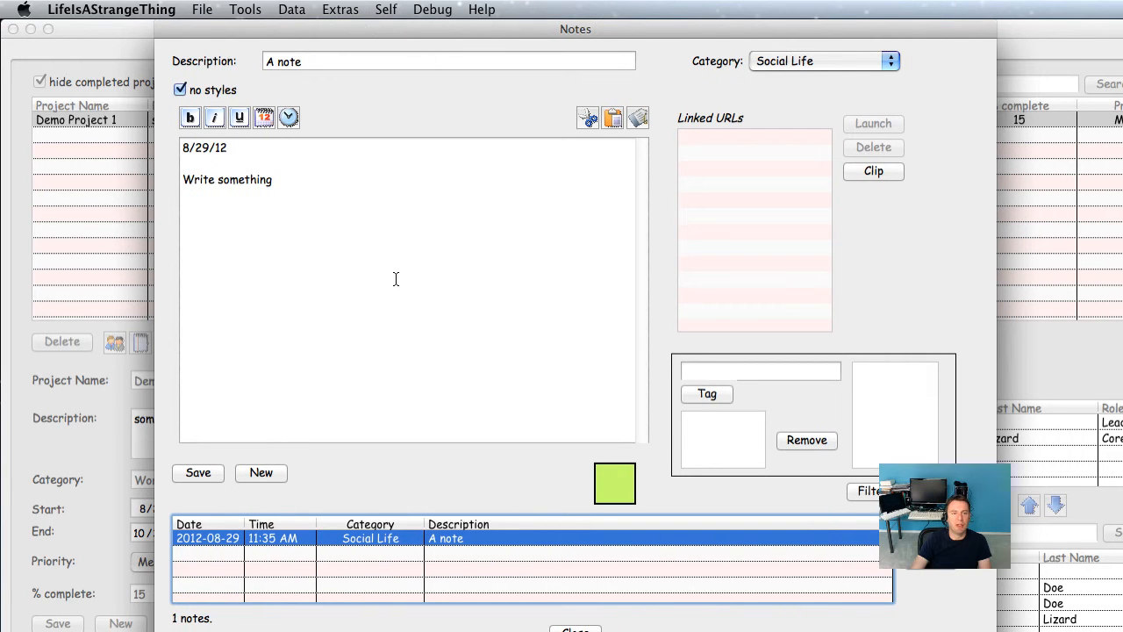
left_click(707, 371)
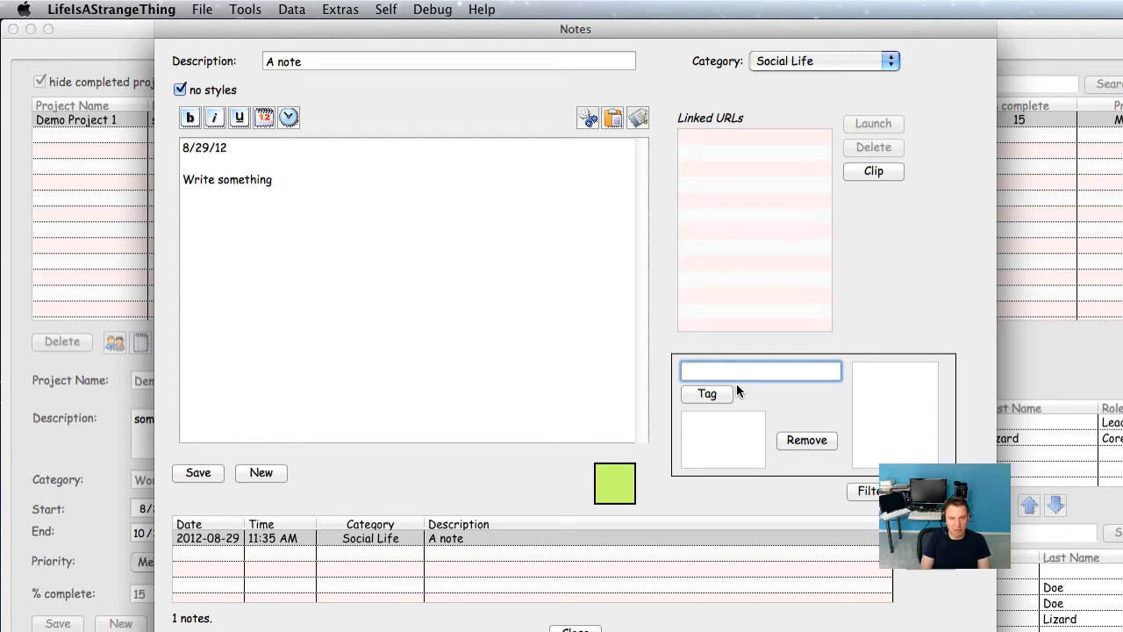
type("note")
left_click(716, 395)
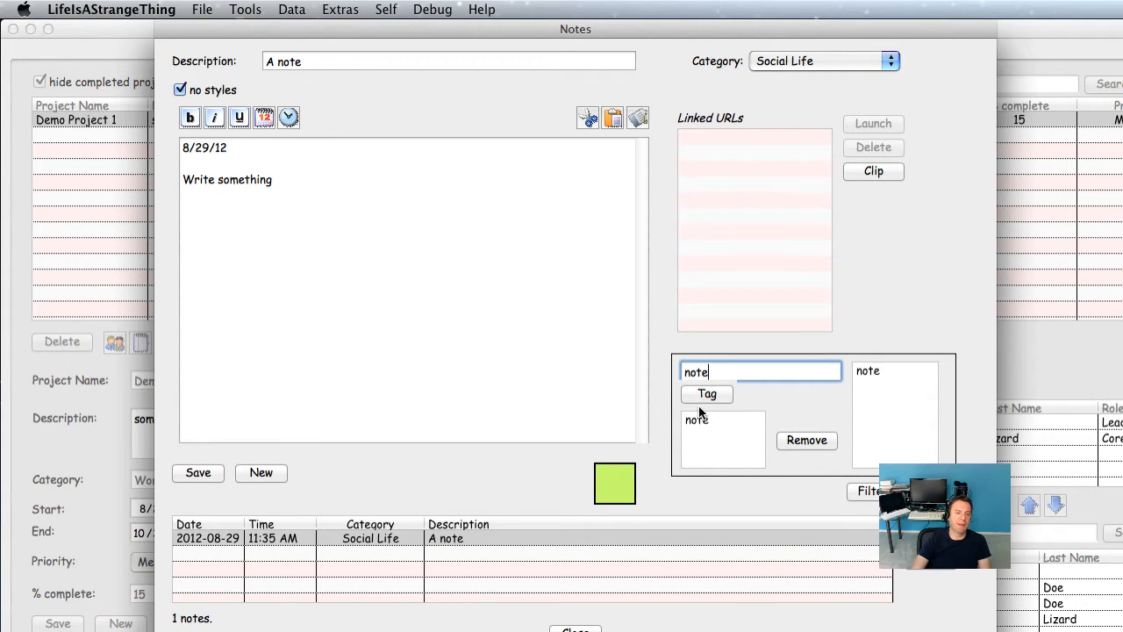
double_click(236, 179)
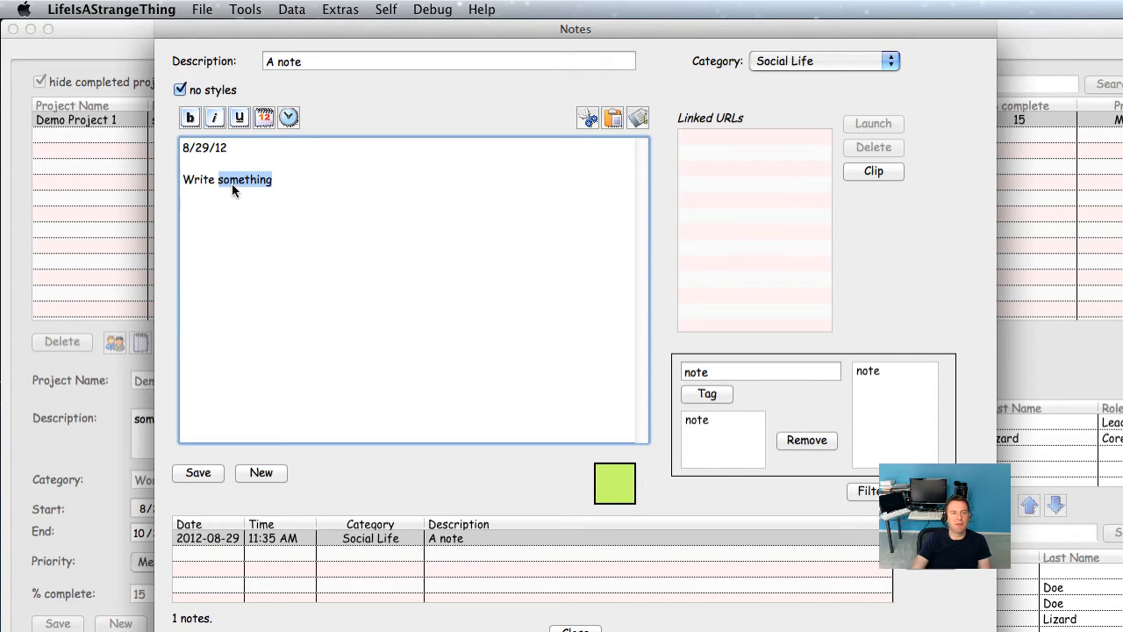
left_click(637, 120)
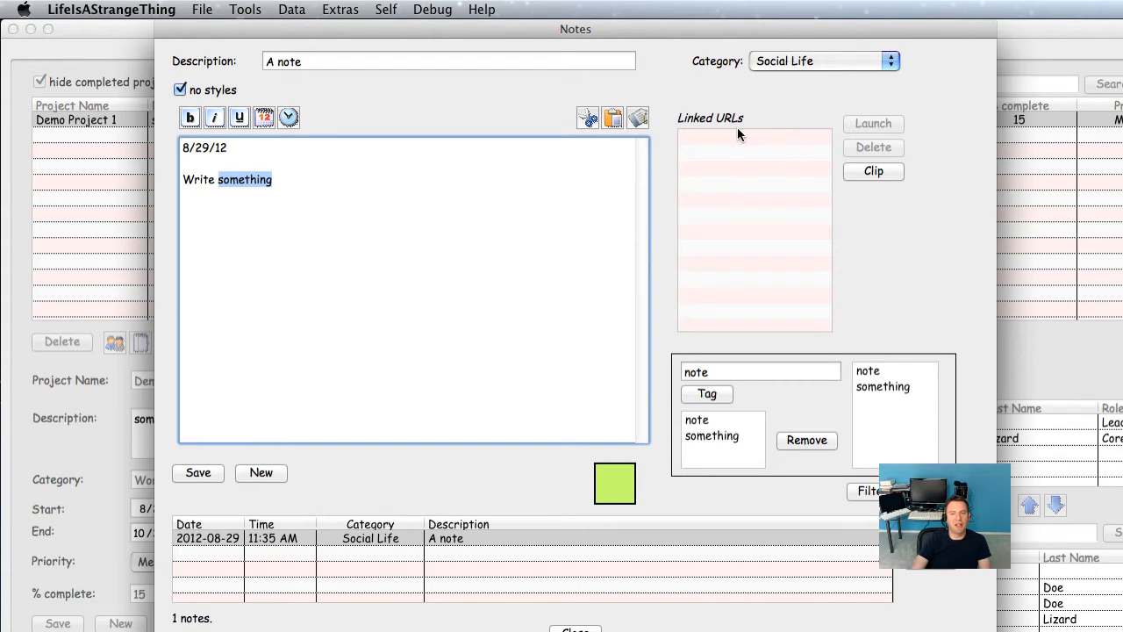
Try clipping a linked URL, view the note's picture attachments, and close the Pictures and Notes windows.
left_click(856, 171)
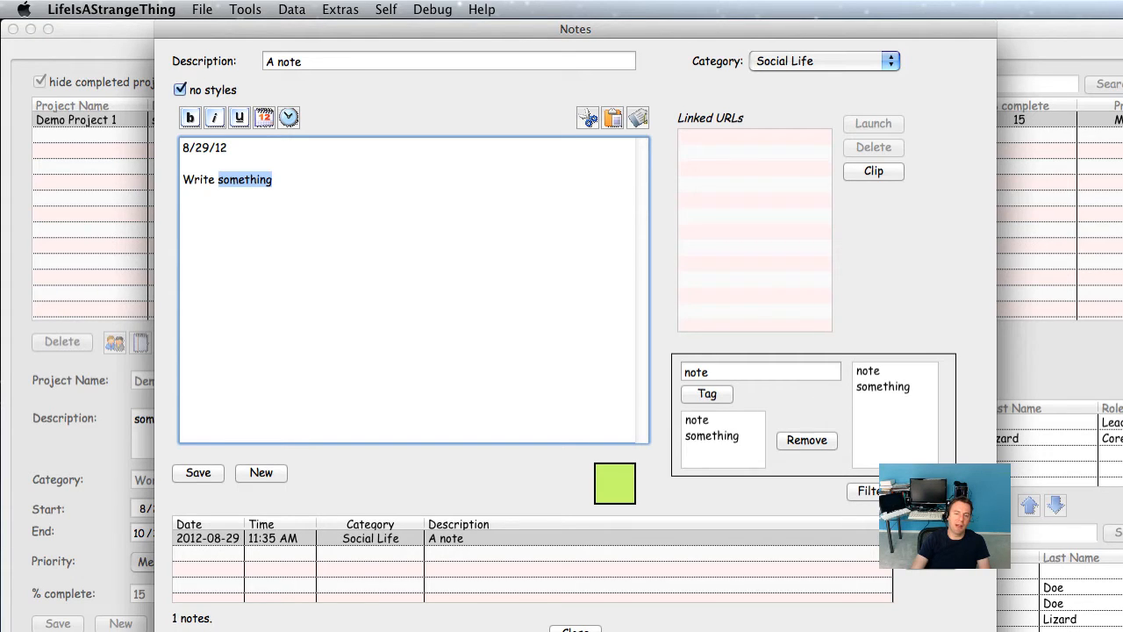
left_click(931, 492)
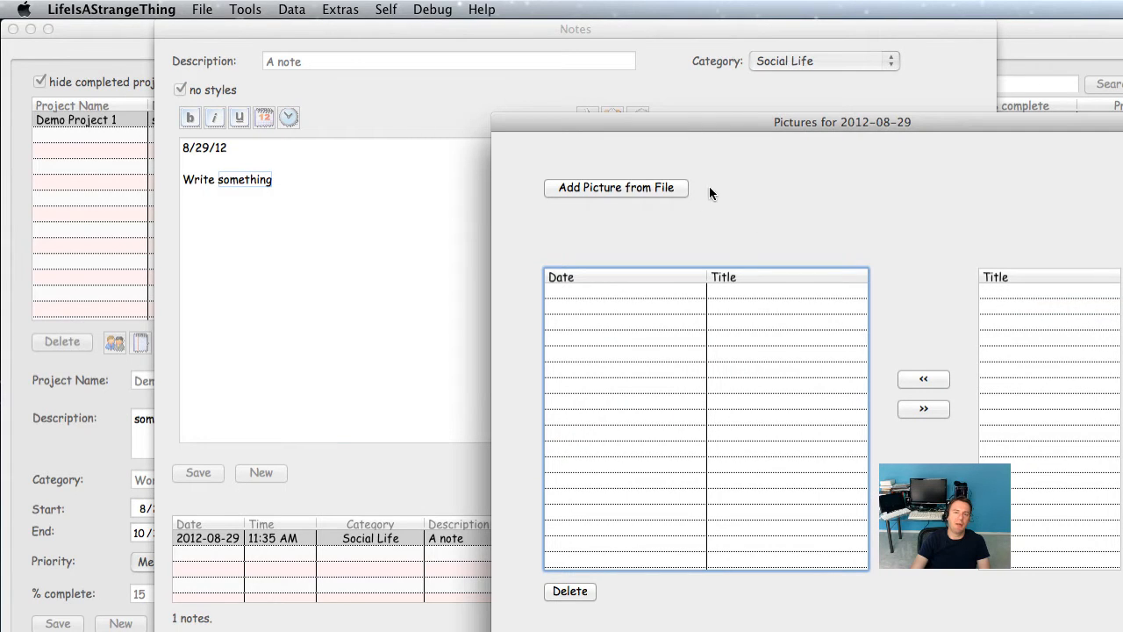
left_click_drag(700, 128, 548, 62)
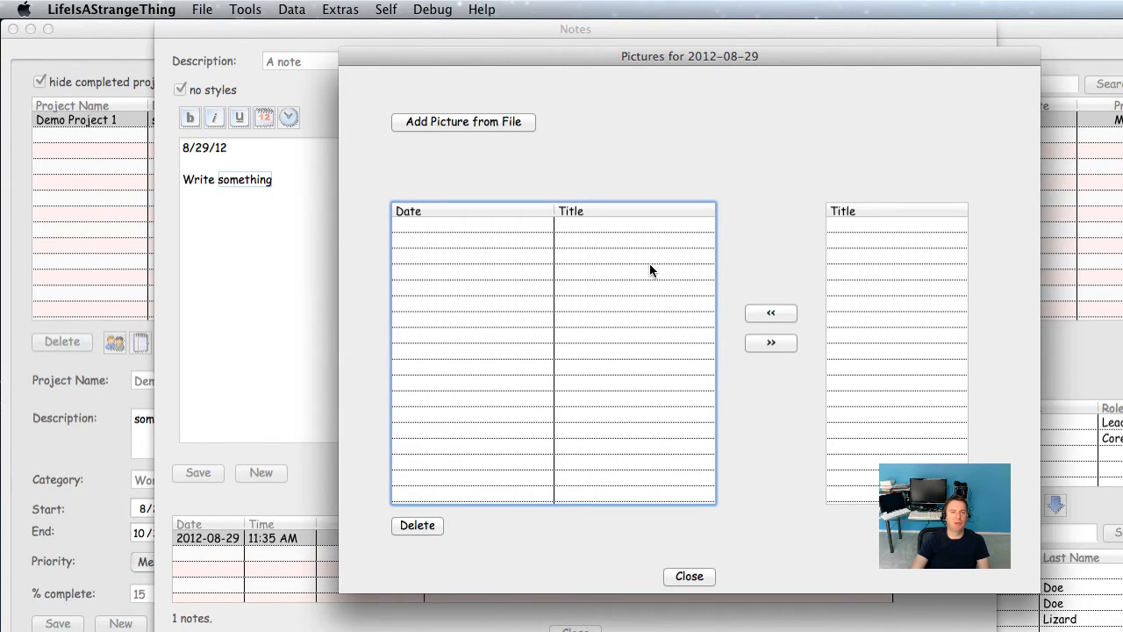
key("Escape")
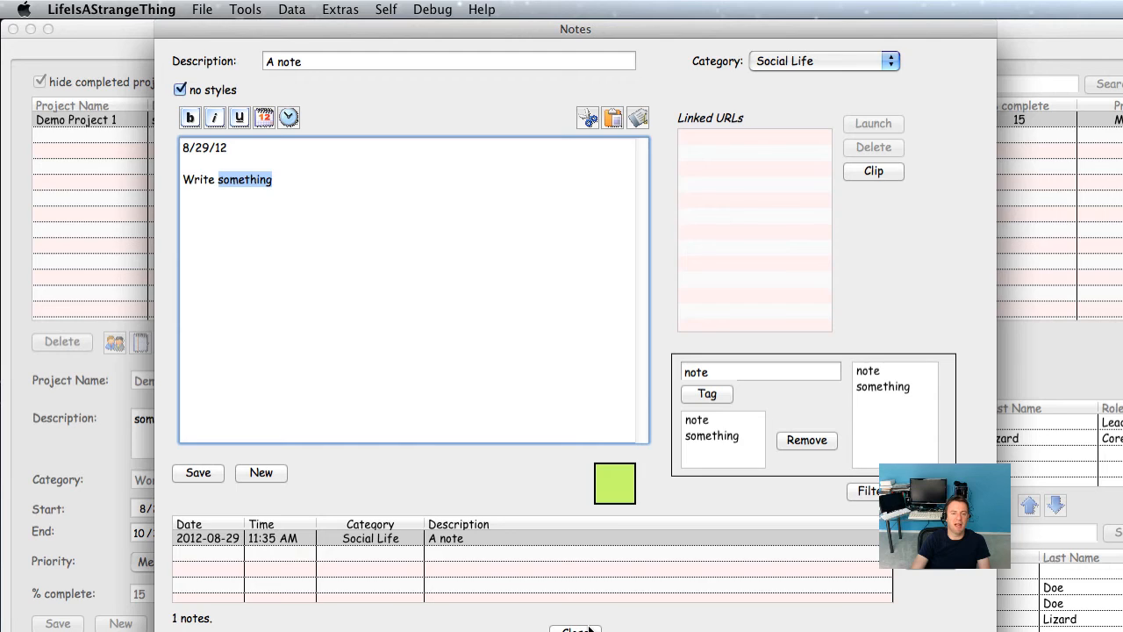
left_click(588, 628)
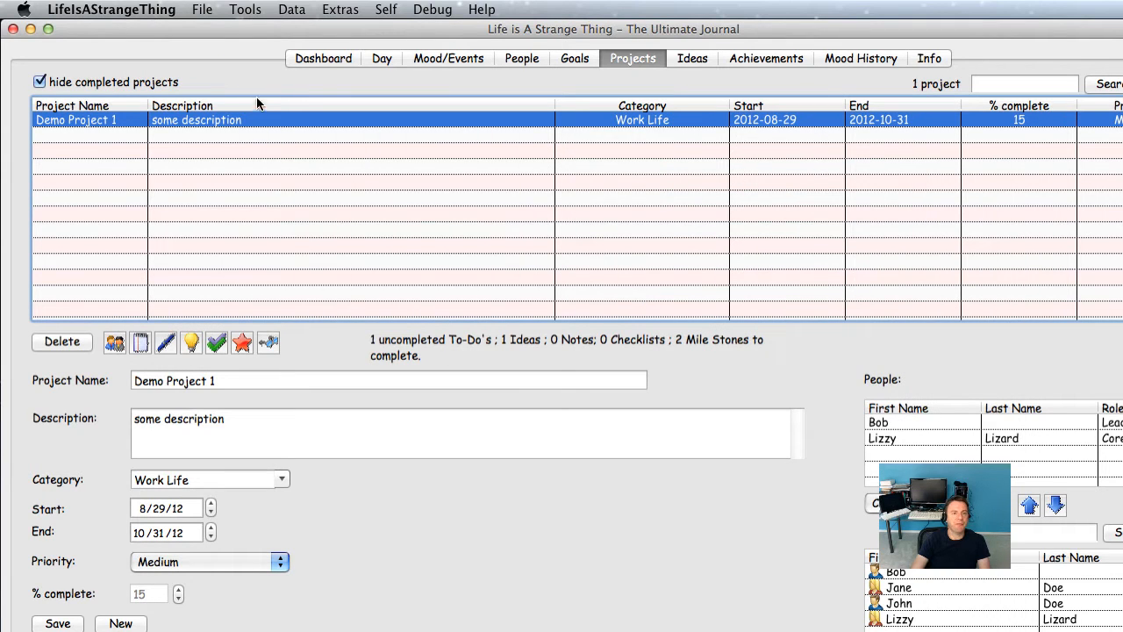
Open the Reminders tool and title a new reminder "Take the trash out".
left_click(256, 11)
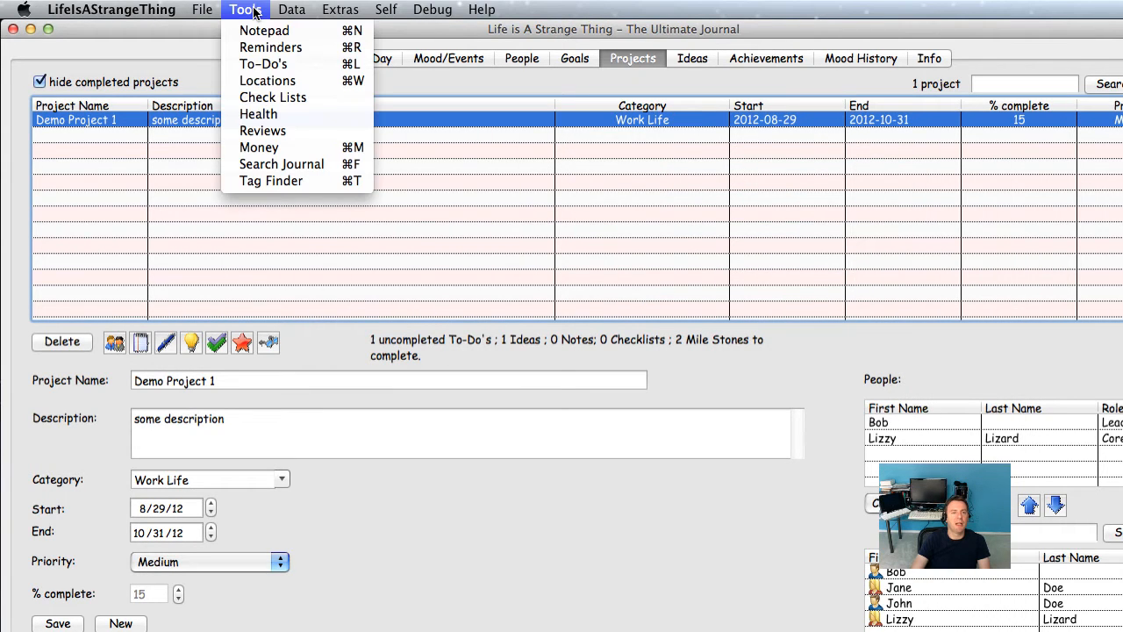
left_click(277, 50)
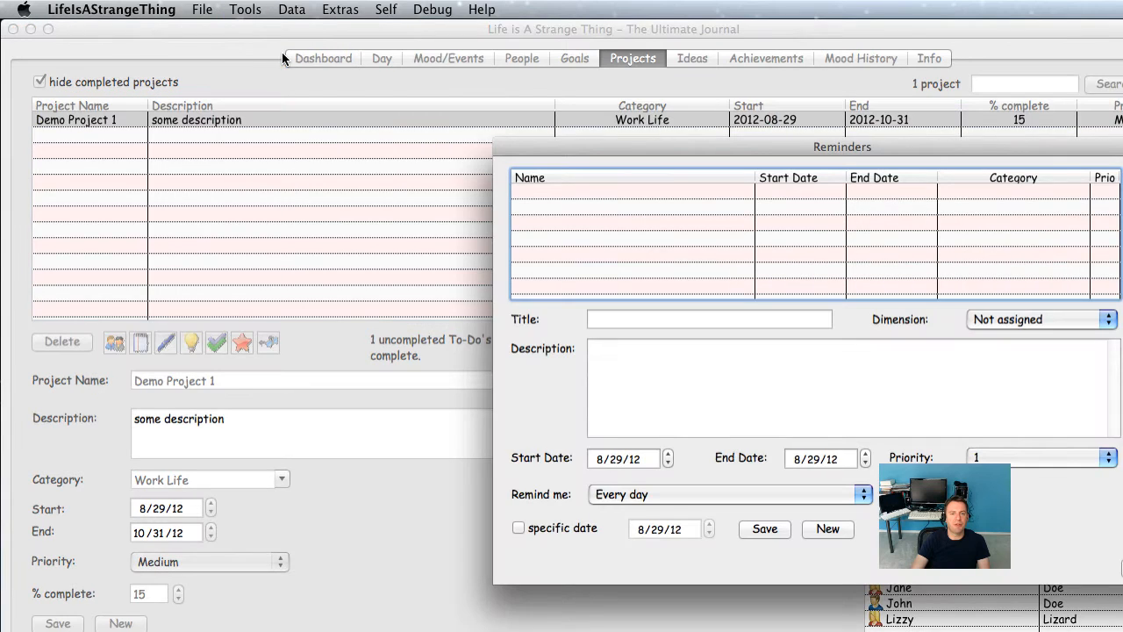
left_click_drag(605, 209, 367, 94)
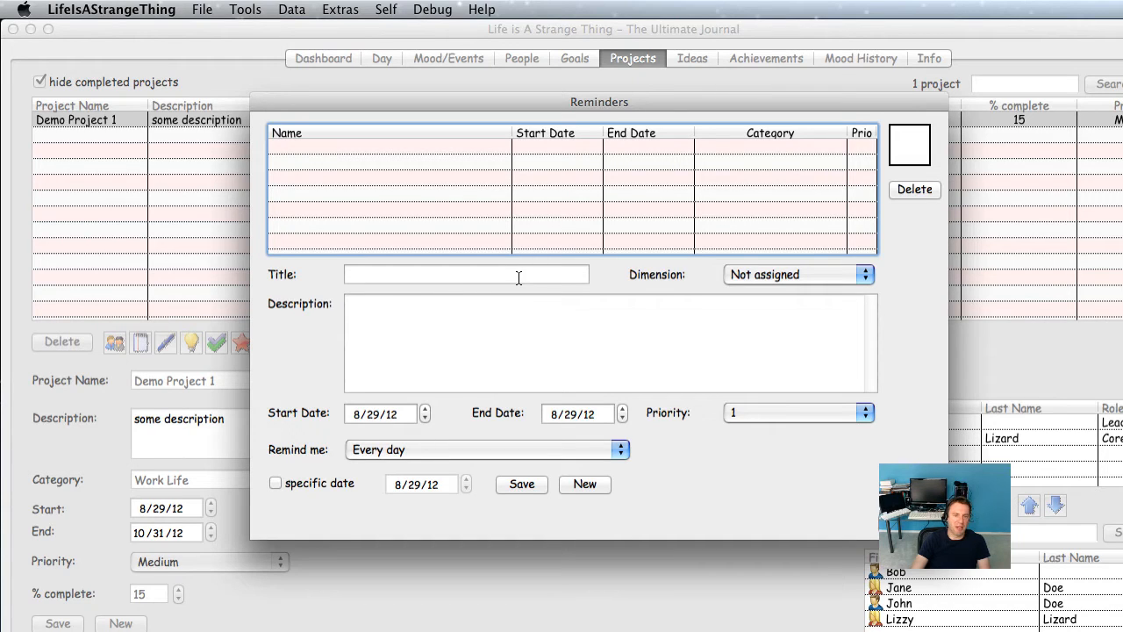
left_click(518, 278)
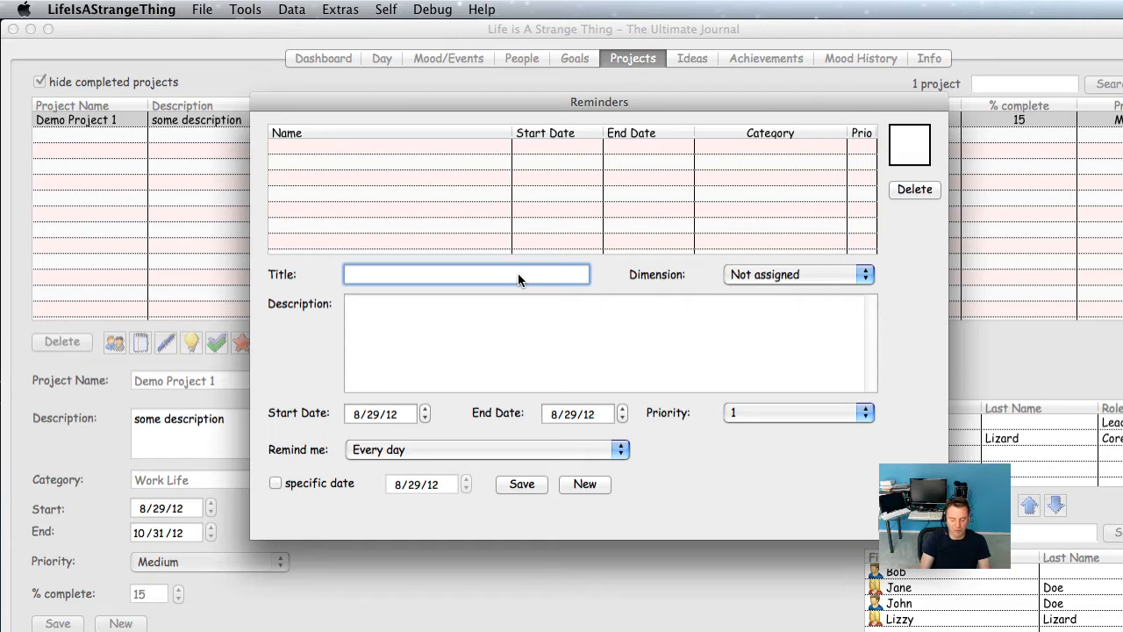
type("Take t")
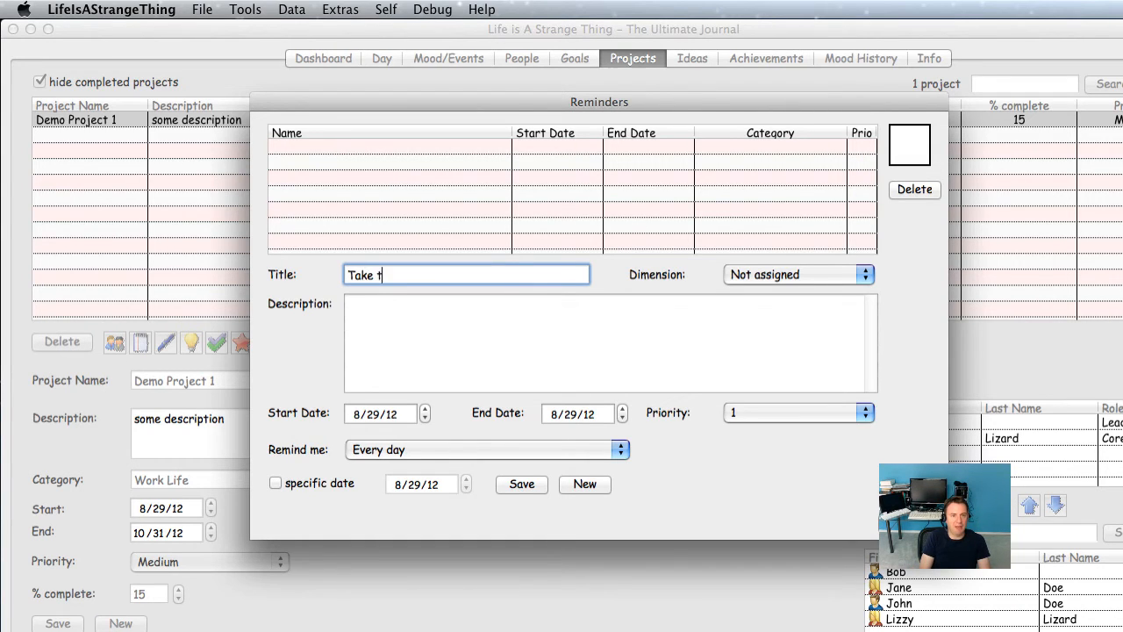
type("he trash out")
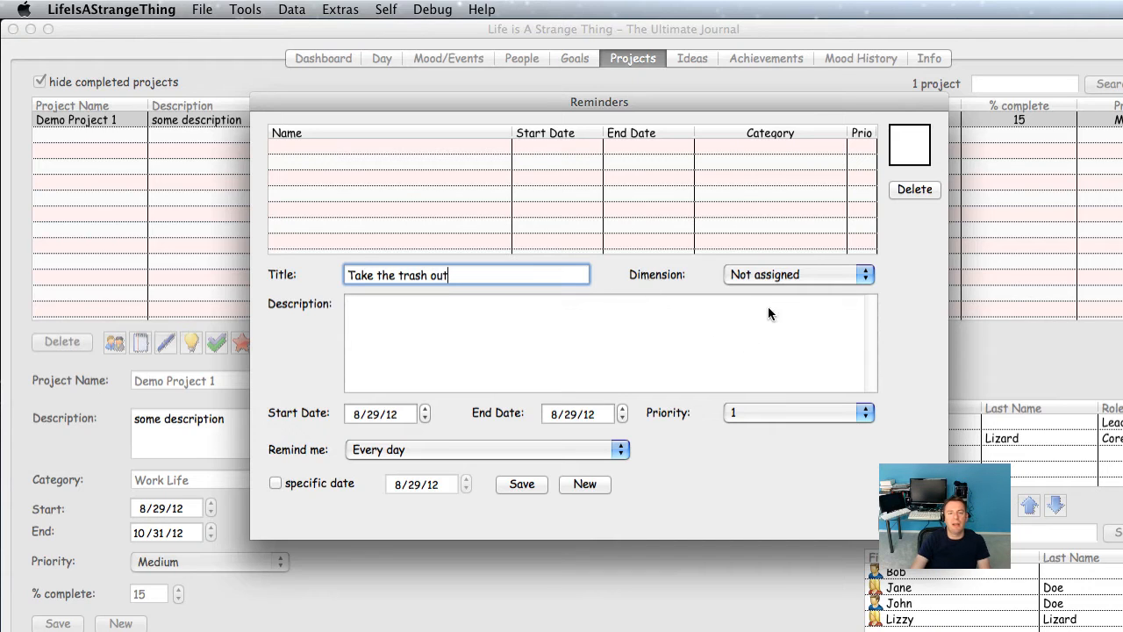
Assign the trash reminder to the Environment dimension and keep its priority at 1.
left_click(768, 274)
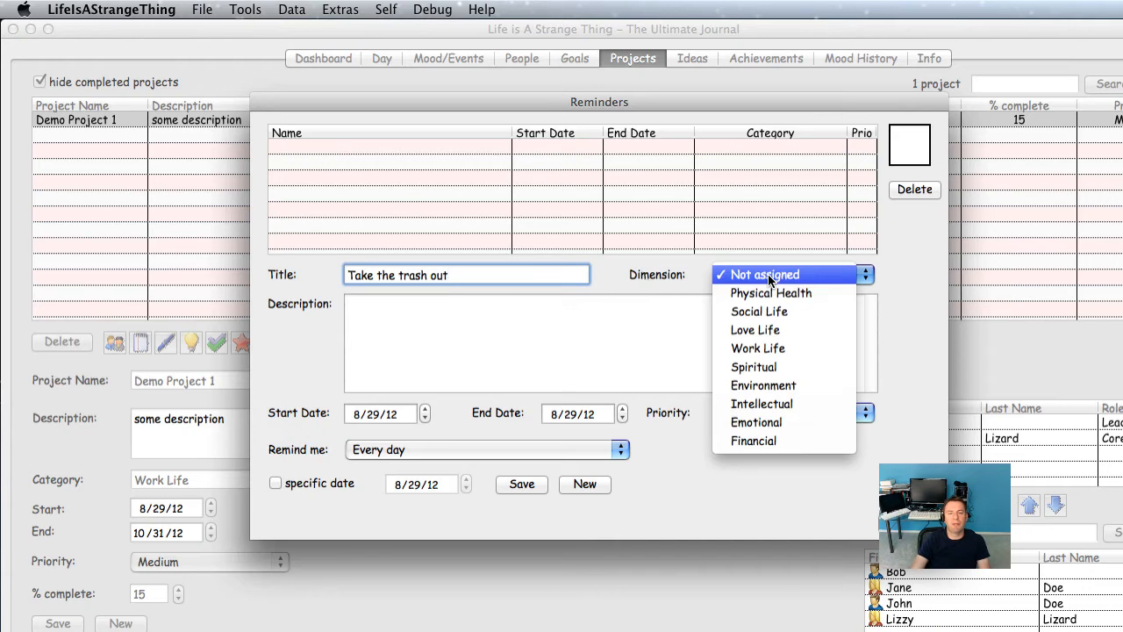
left_click(781, 388)
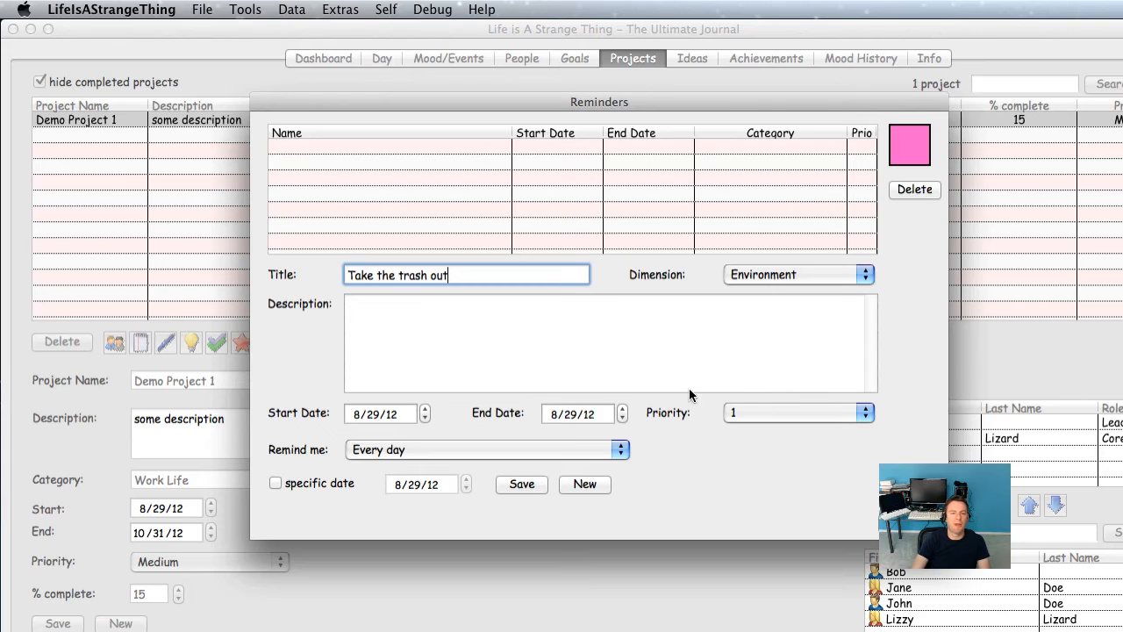
left_click(775, 413)
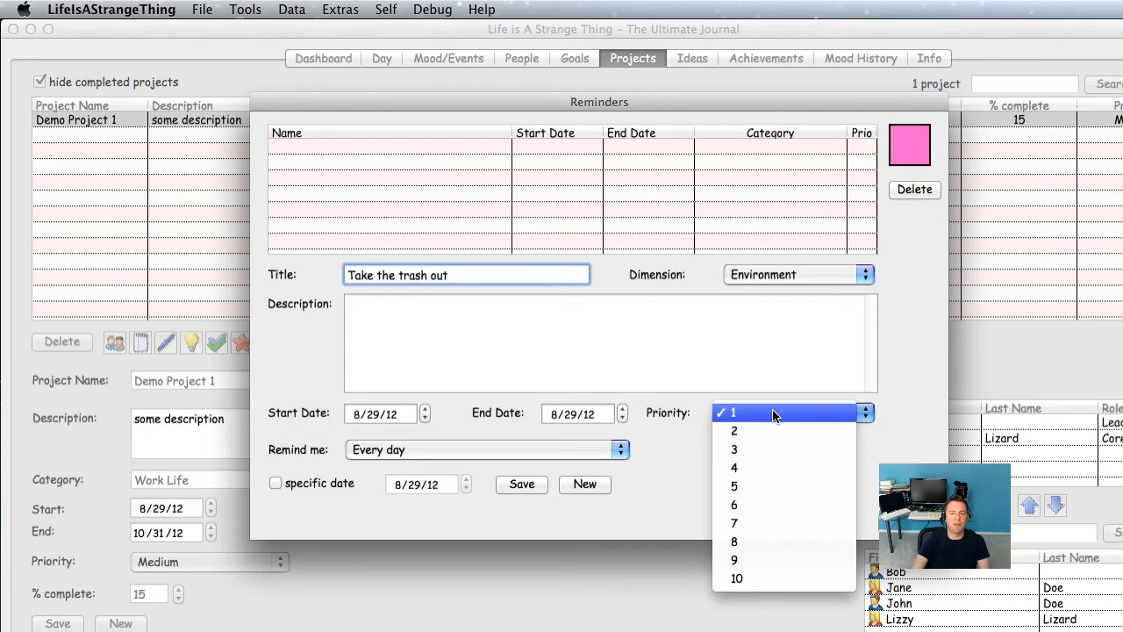
left_click(773, 410)
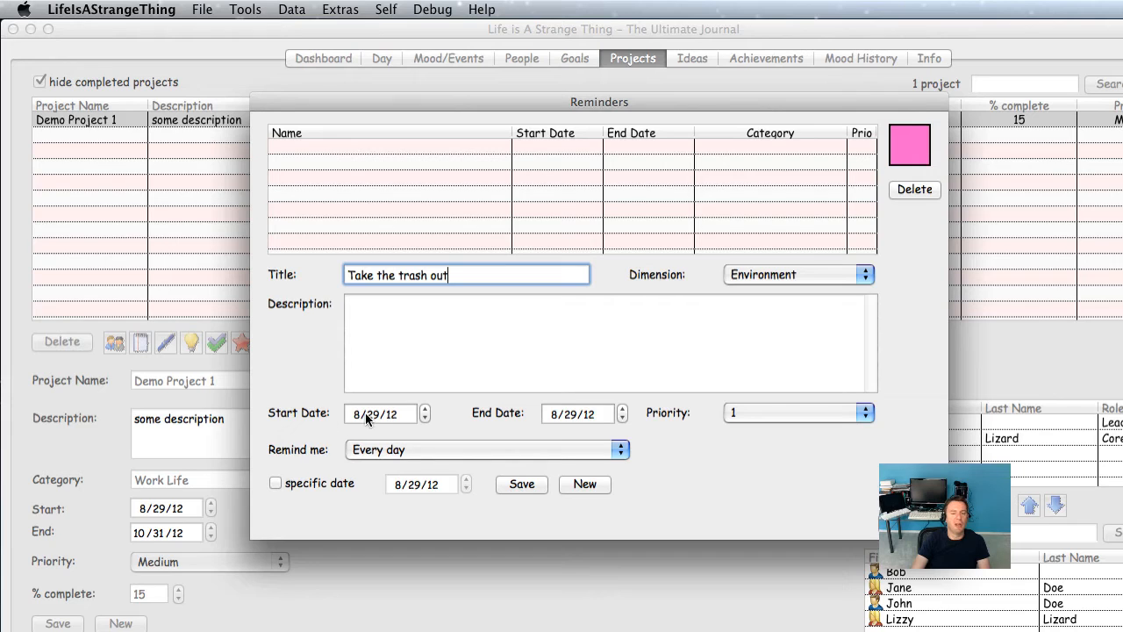
Set the reminder's end date to 12/31/12 with an Every Tuesday recurrence and save it.
left_click(553, 414)
type("12/")
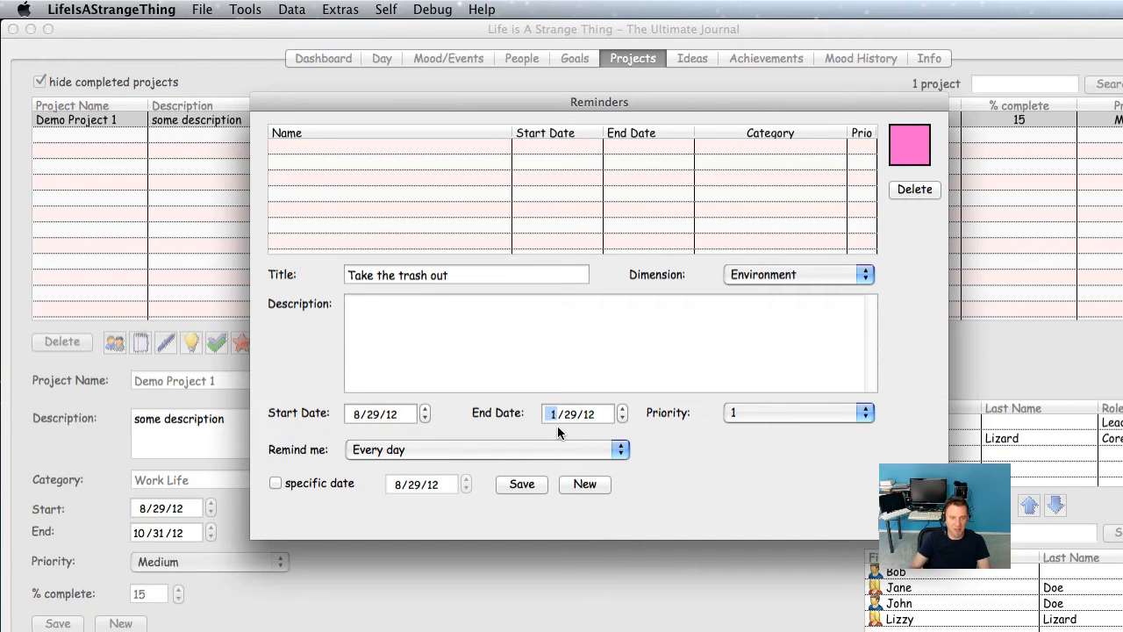
type("31")
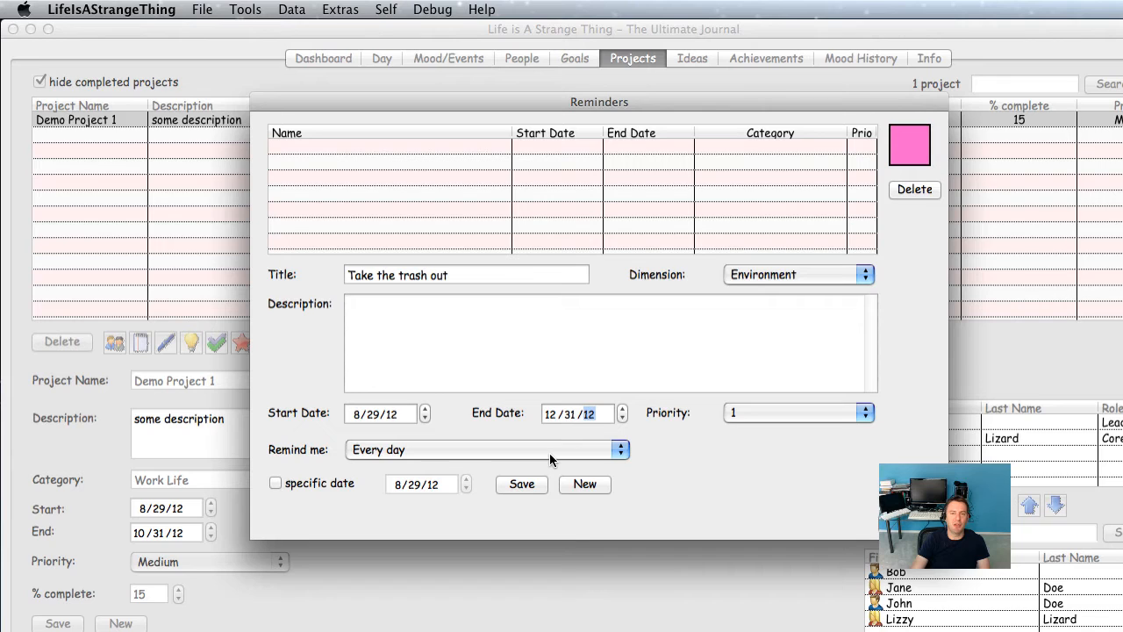
left_click(549, 453)
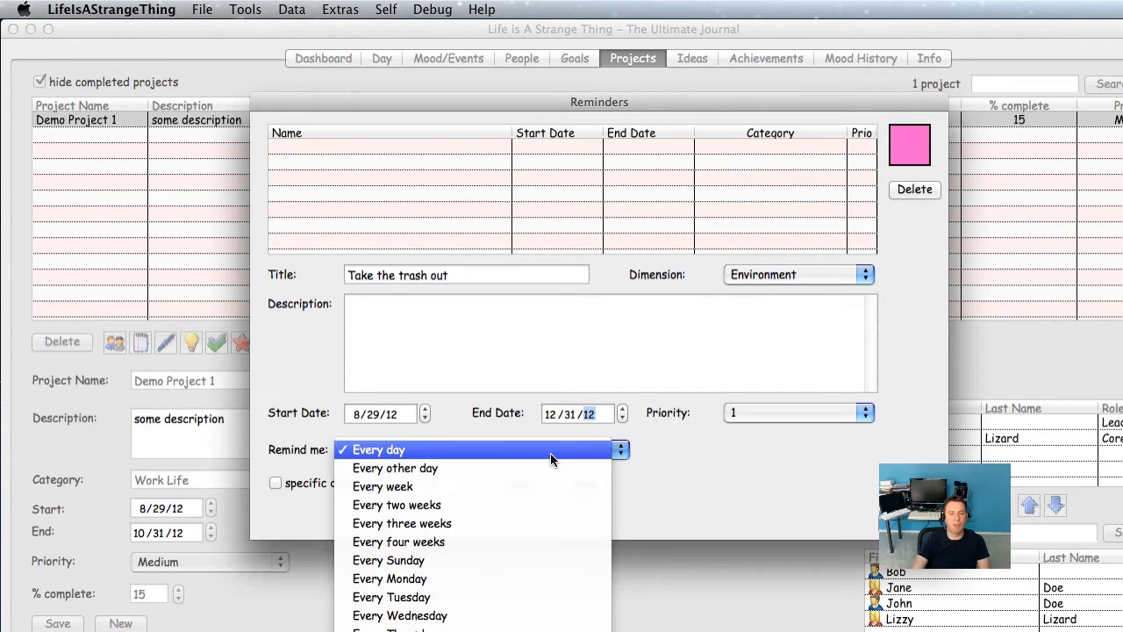
left_click(547, 598)
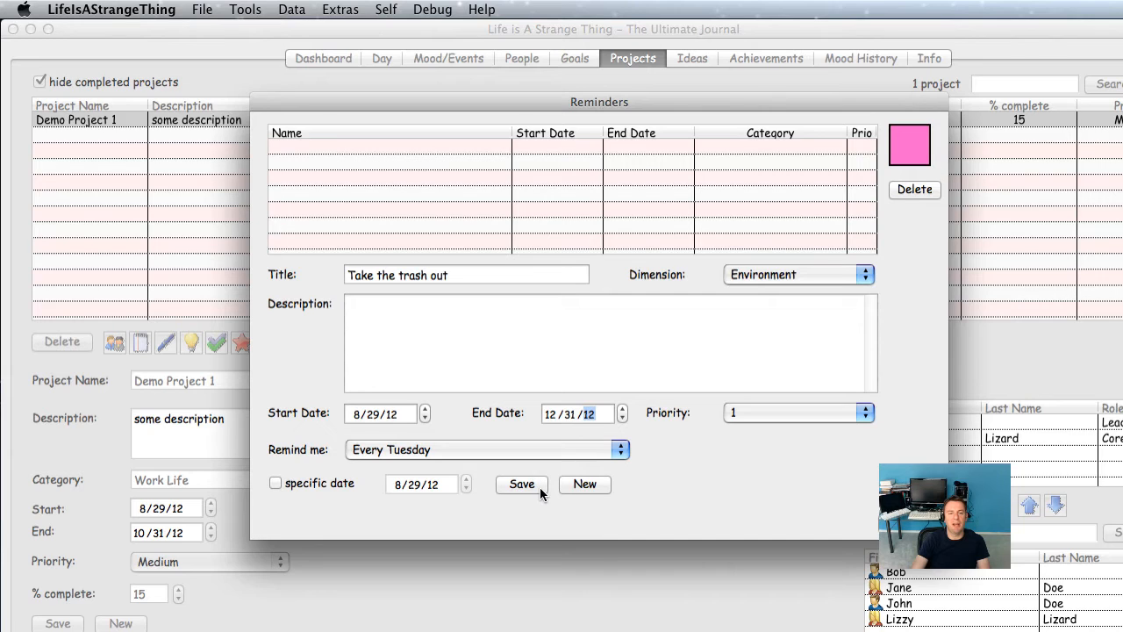
left_click(534, 485)
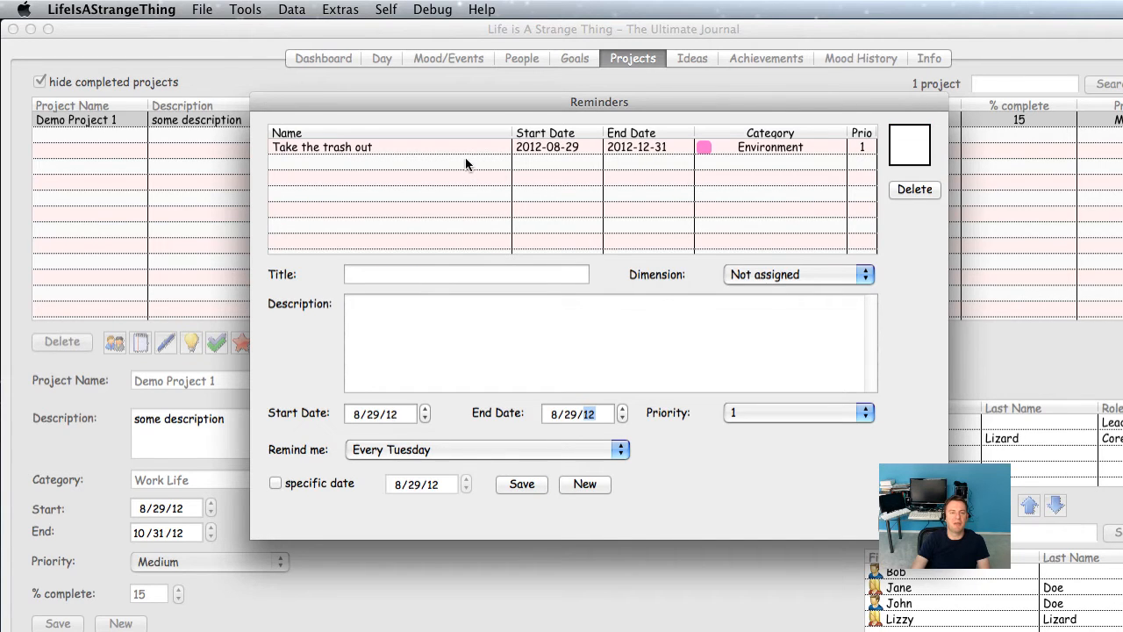
Review the saved trash reminder's details, close Reminders and check the Dashboard's reminders and alerts.
left_click(463, 151)
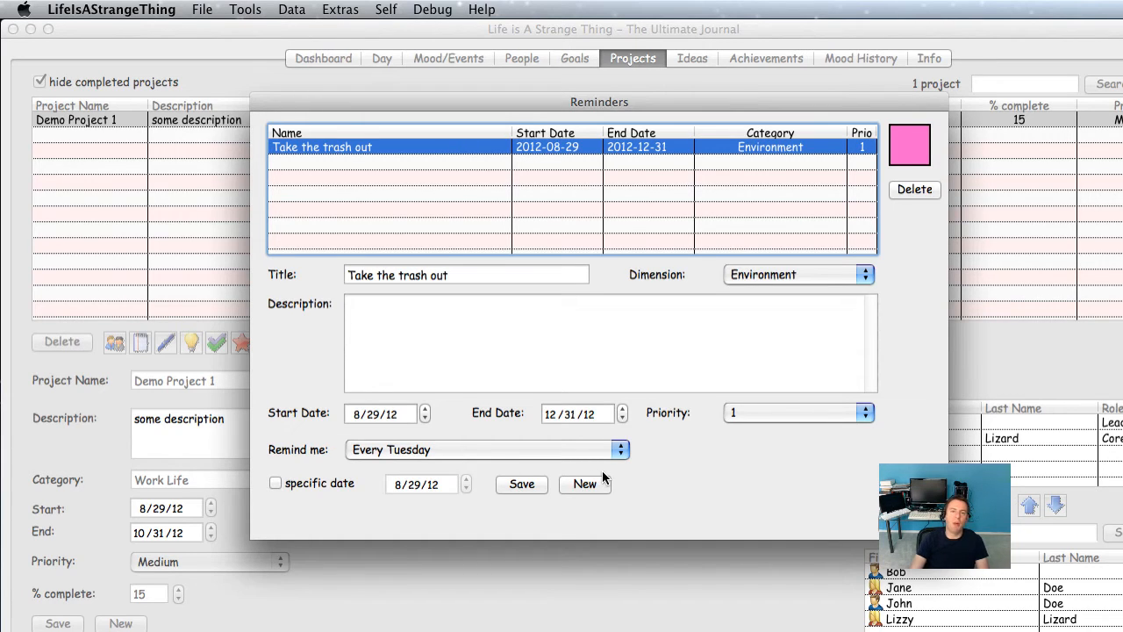
key("Escape")
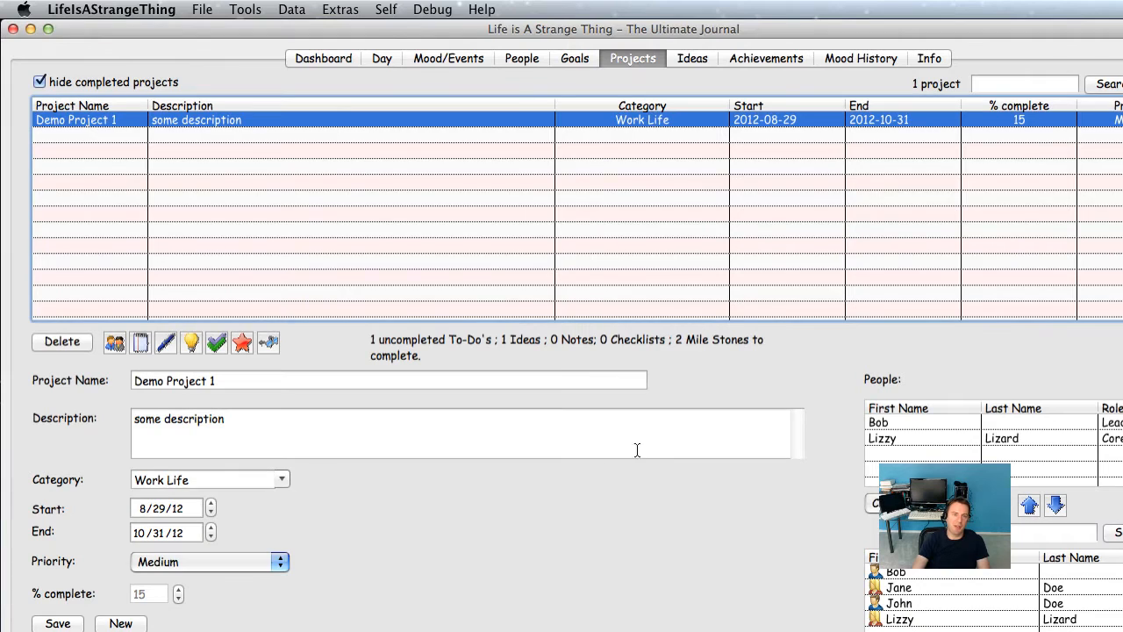
left_click(323, 59)
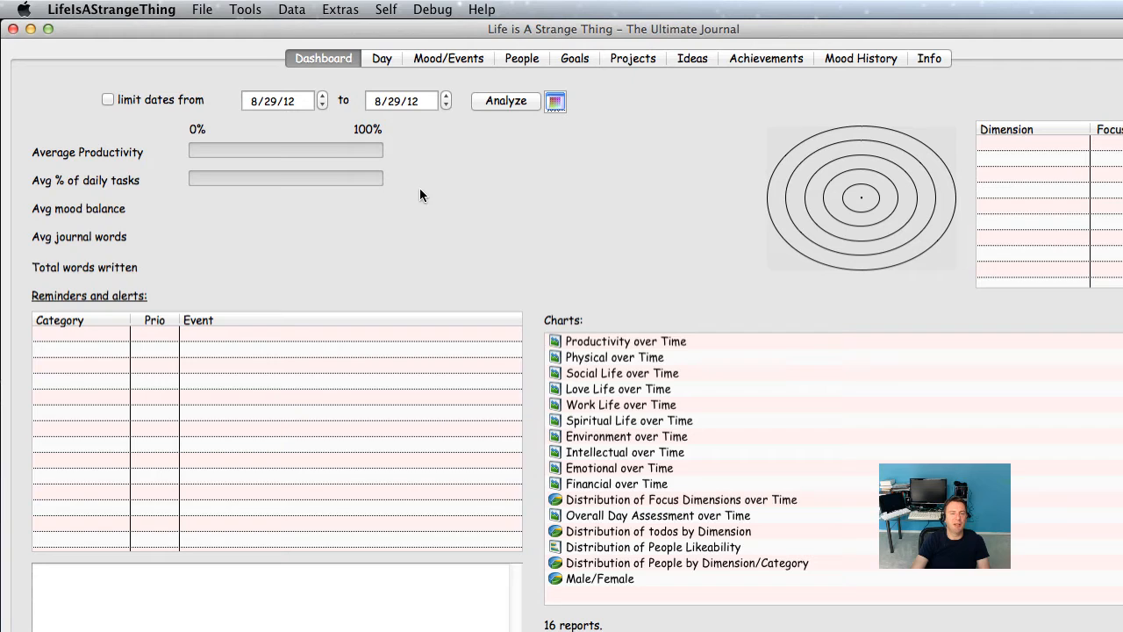
Reopen the Reminders tool and title a second reminder "Every day".
left_click(265, 14)
left_click(285, 47)
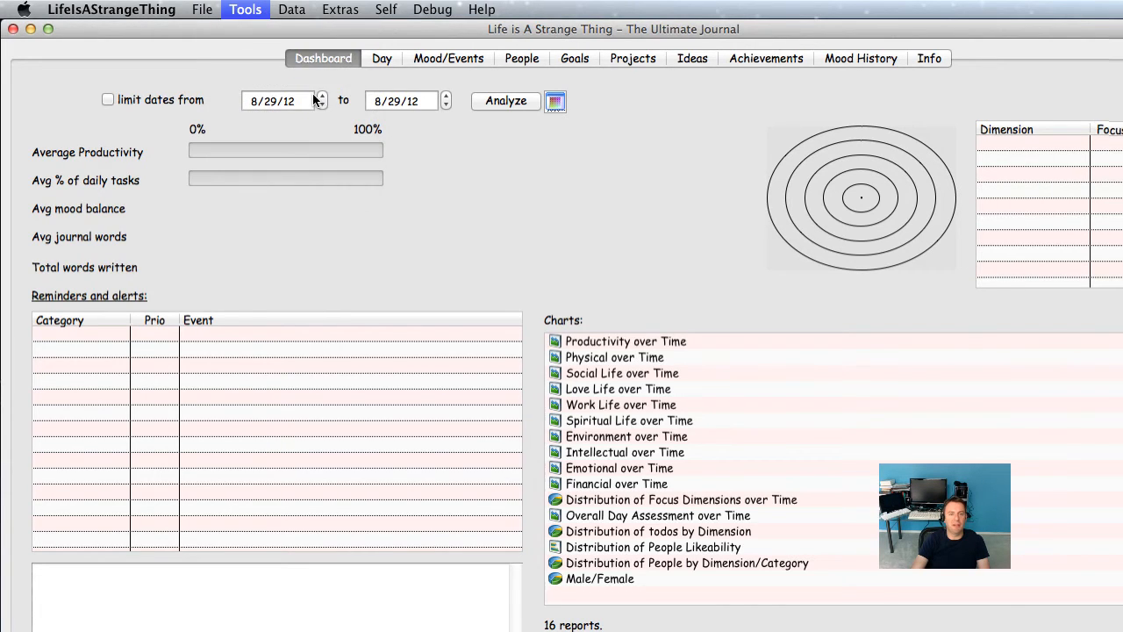
left_click_drag(666, 154, 533, 131)
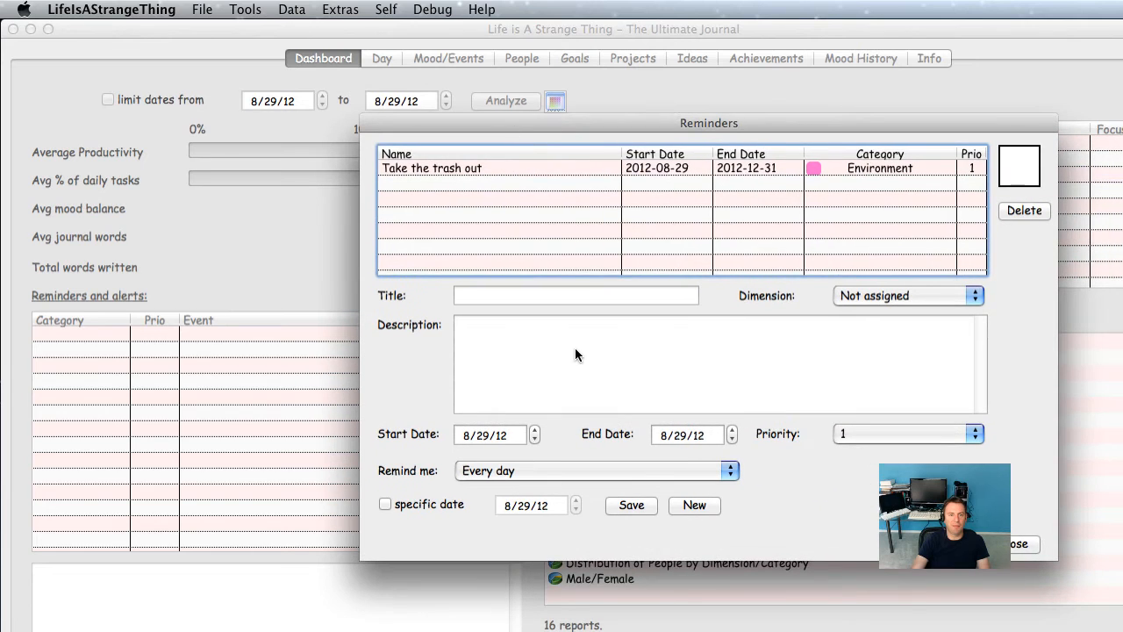
left_click(578, 302)
type("Every day")
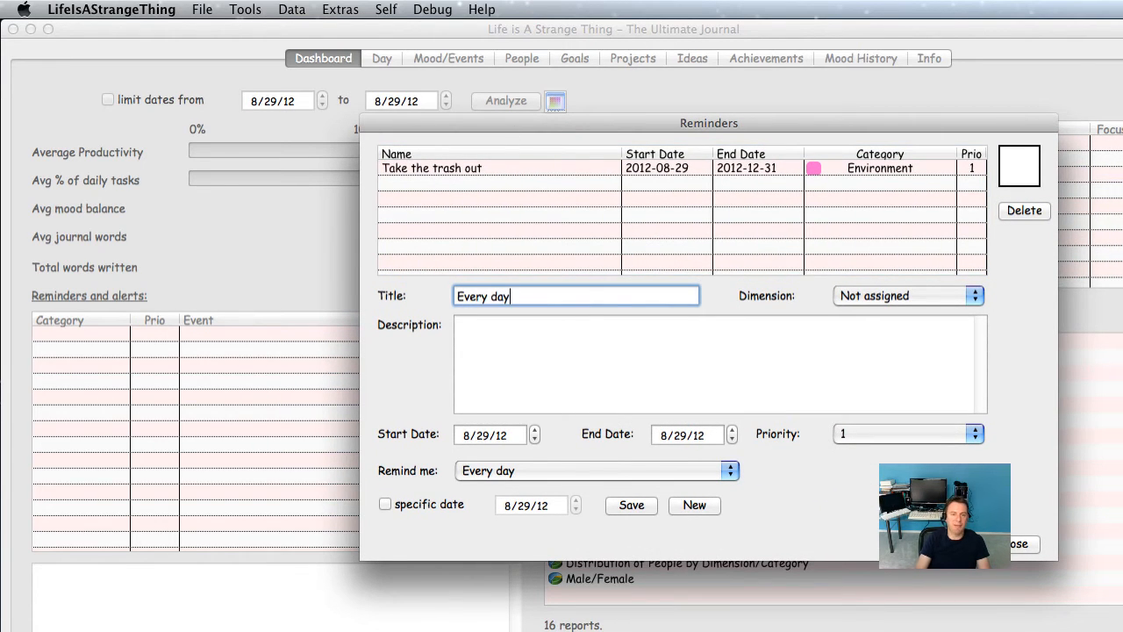
Assign the second reminder to the Physical Health dimension and enter "work out!" as its description.
left_click(907, 292)
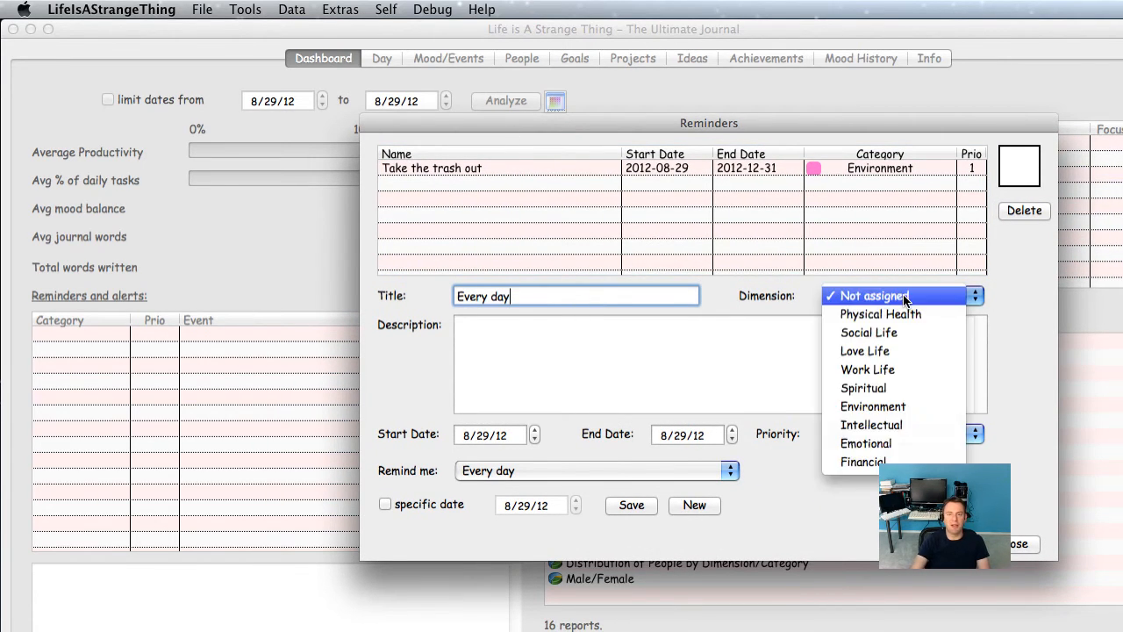
left_click(902, 314)
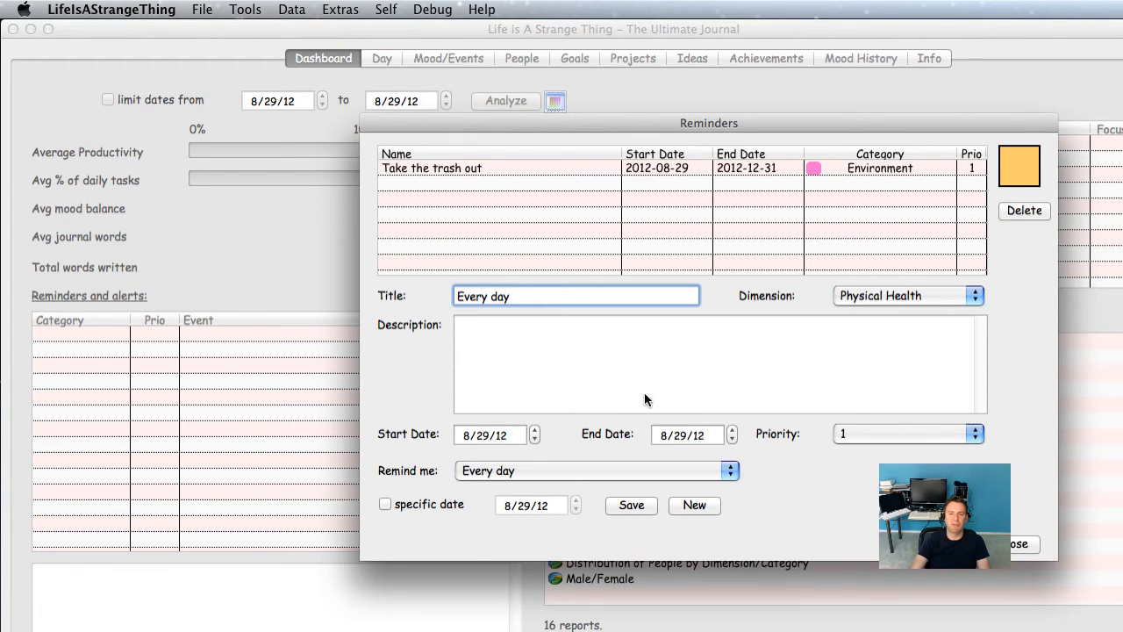
left_click(650, 354)
type("work out")
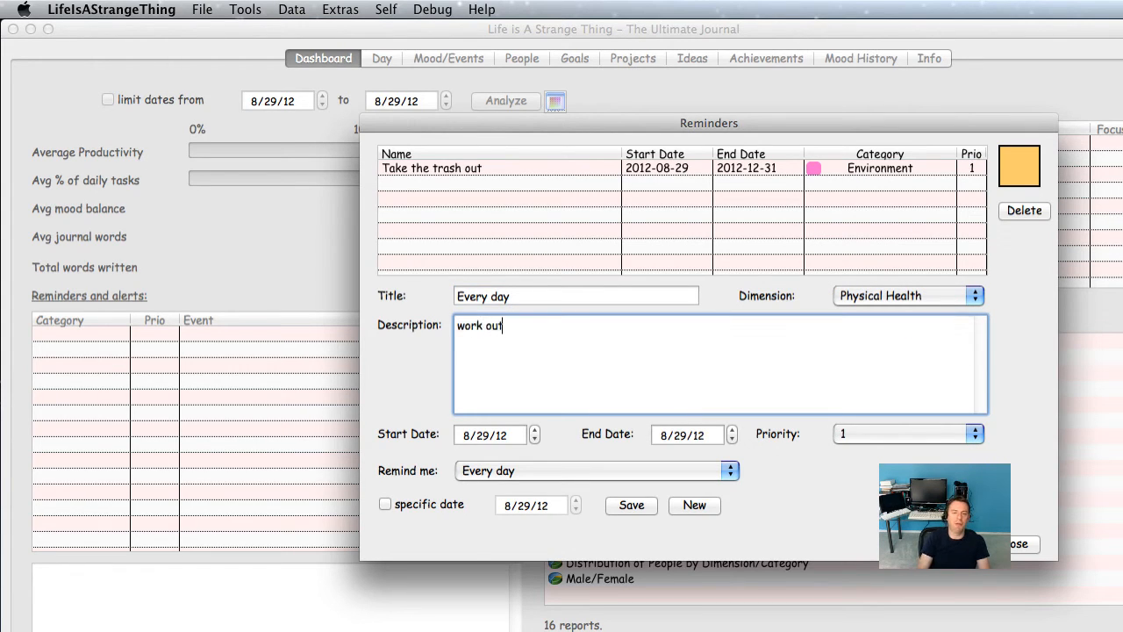
type("!")
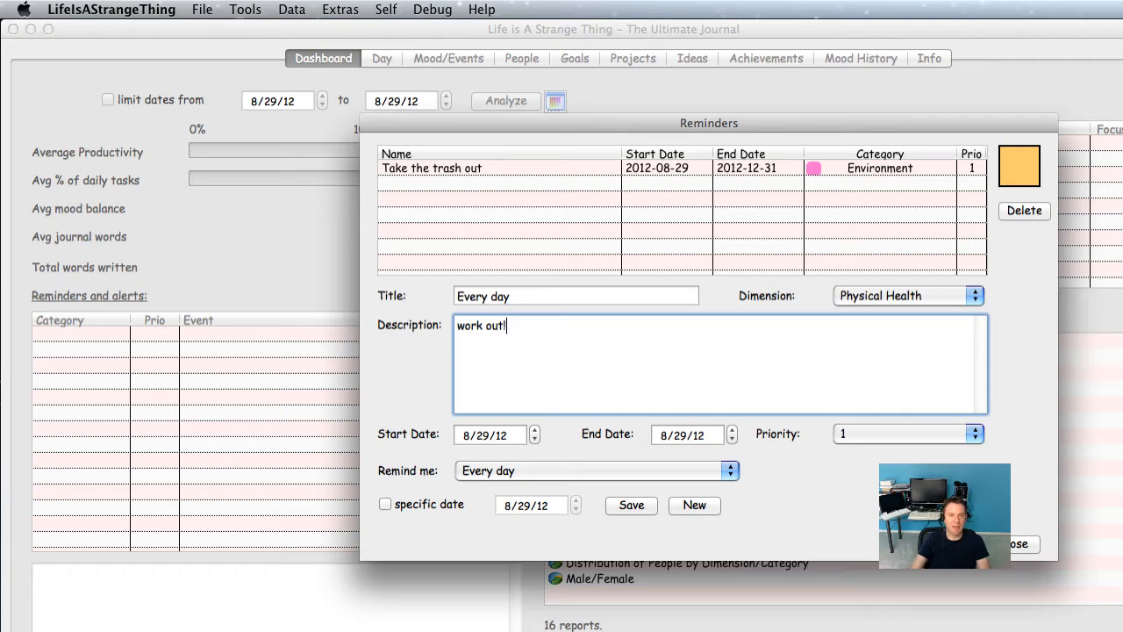
Set the second reminder's end date to 12/31/12 and save it.
left_click(663, 436)
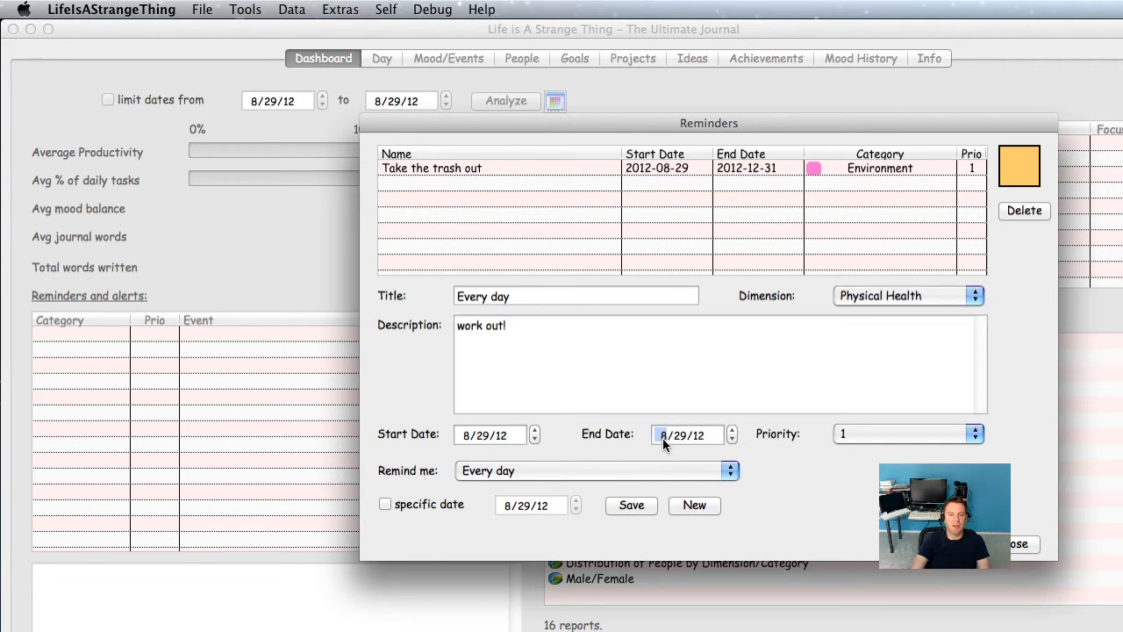
type("1231")
left_click(632, 506)
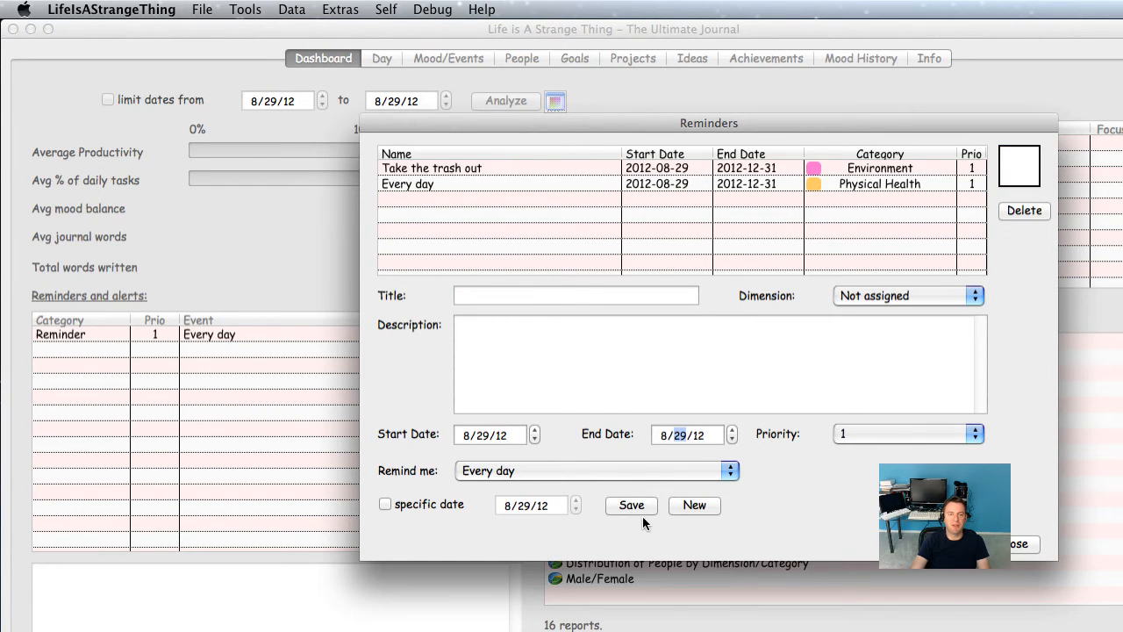
Close Reminders and select the "Every day" alert on the Dashboard to read its description.
key("Escape")
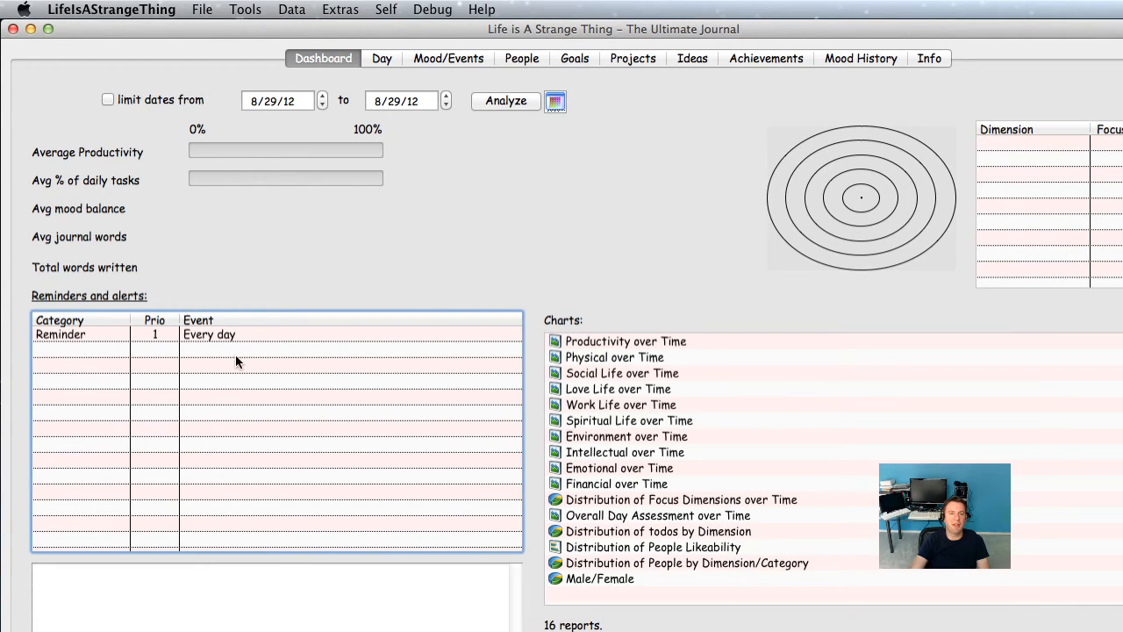
left_click(128, 335)
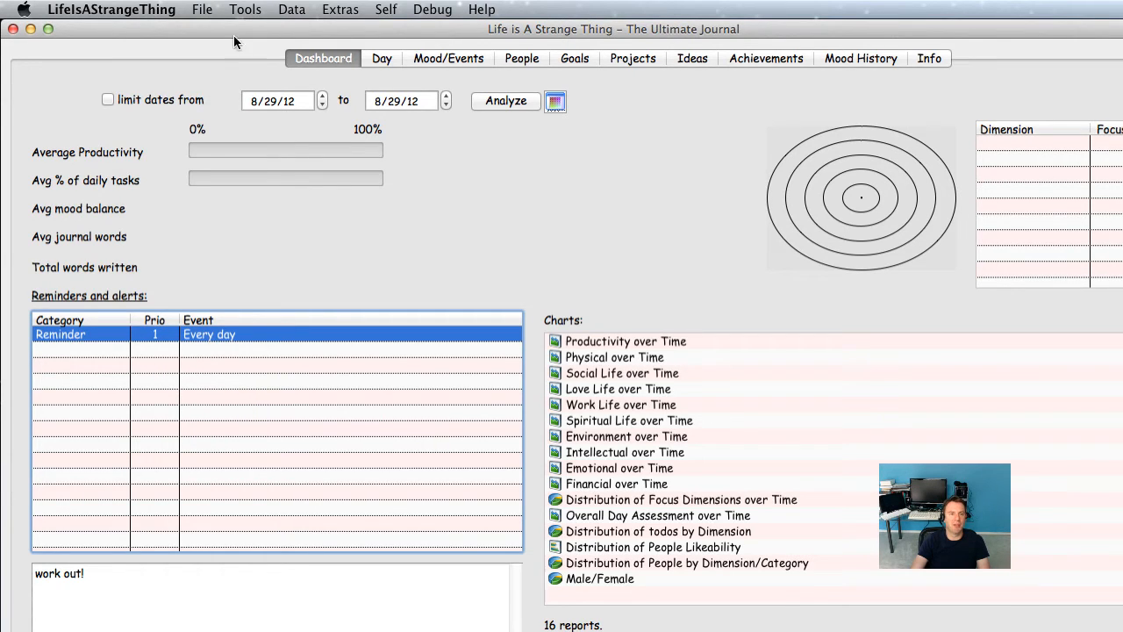
Reopen the Reminders tool, review the available recurrence intervals for a reminder, and close it again.
left_click(250, 10)
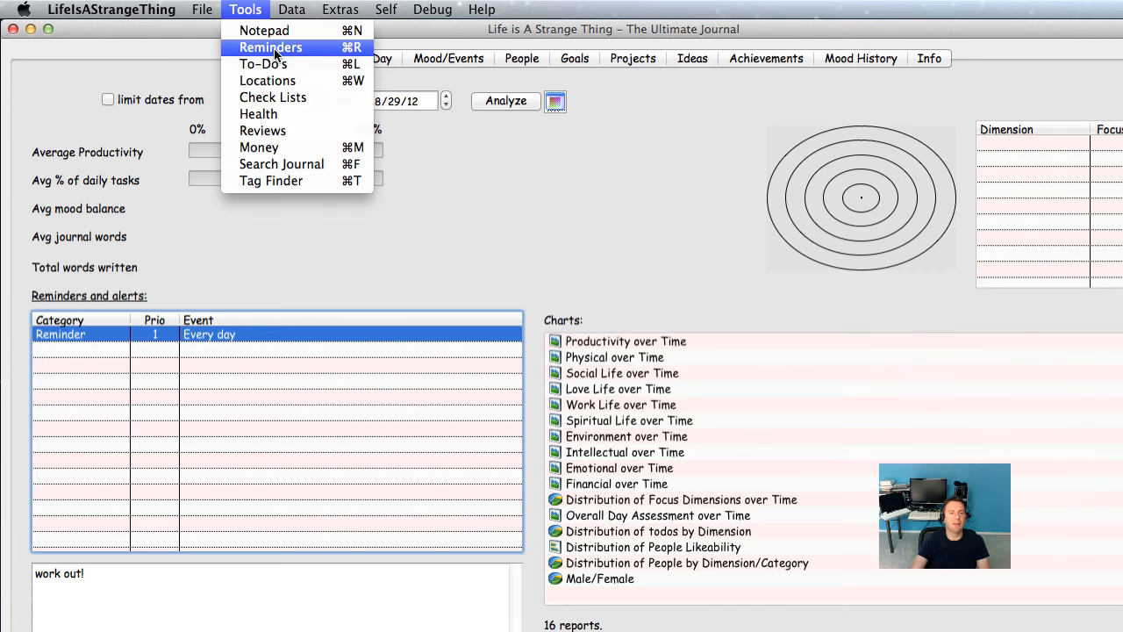
left_click(270, 48)
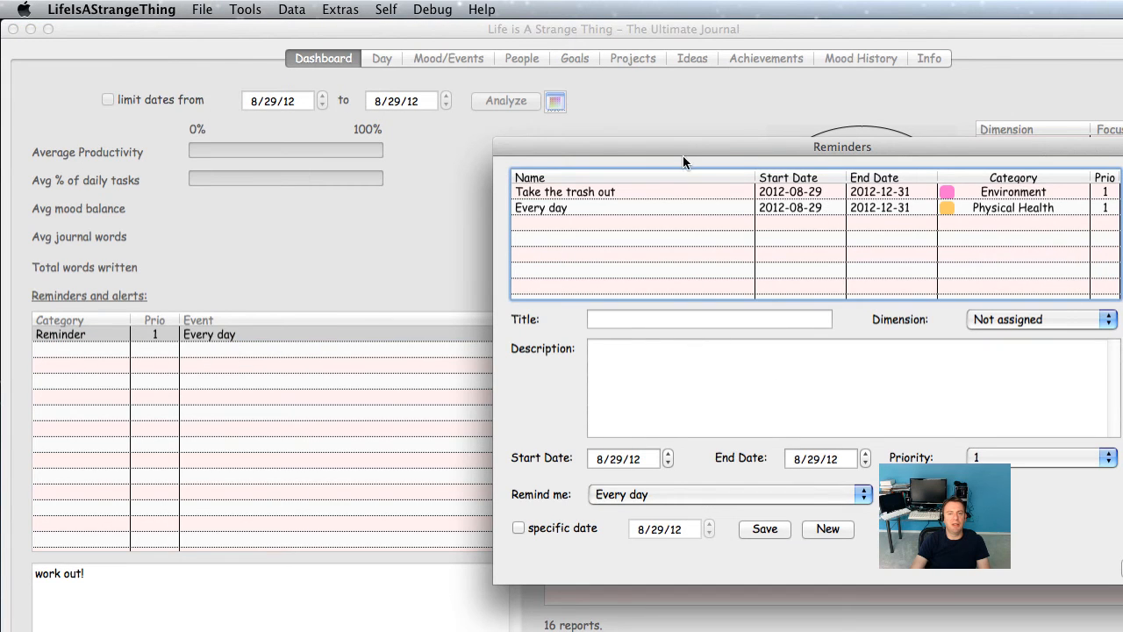
left_click_drag(683, 155, 426, 96)
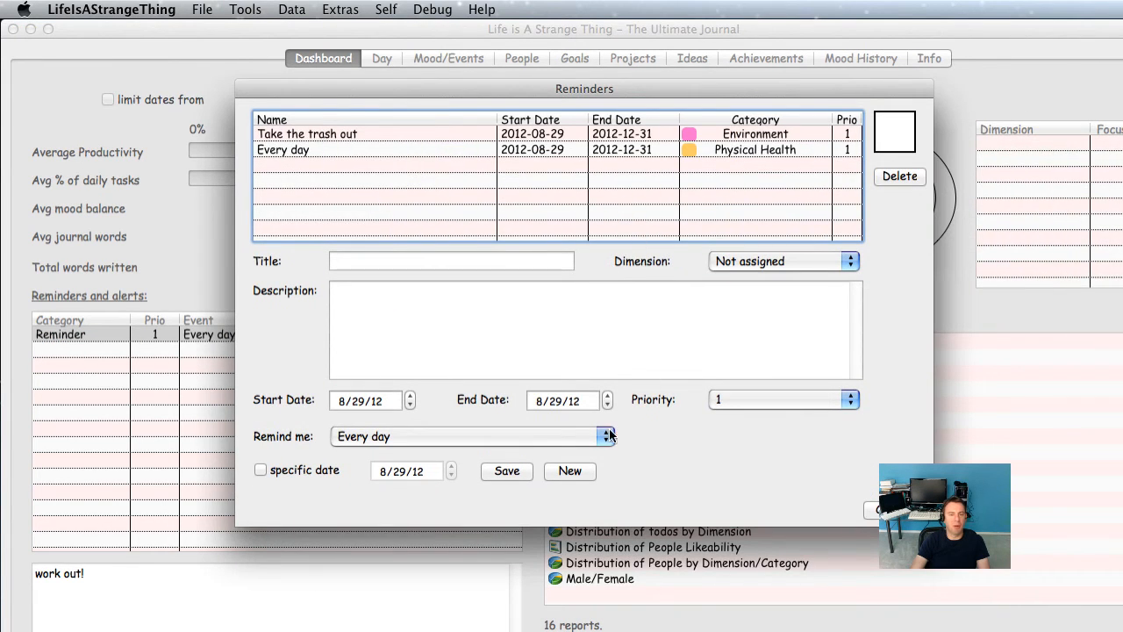
left_click(556, 436)
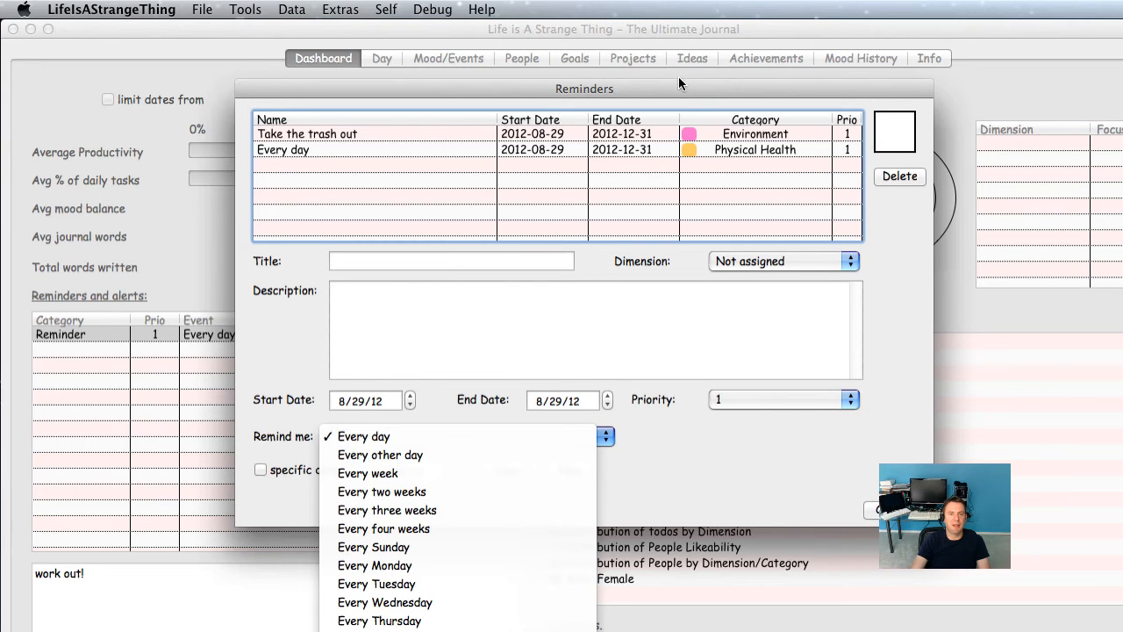
left_click_drag(679, 95, 686, 36)
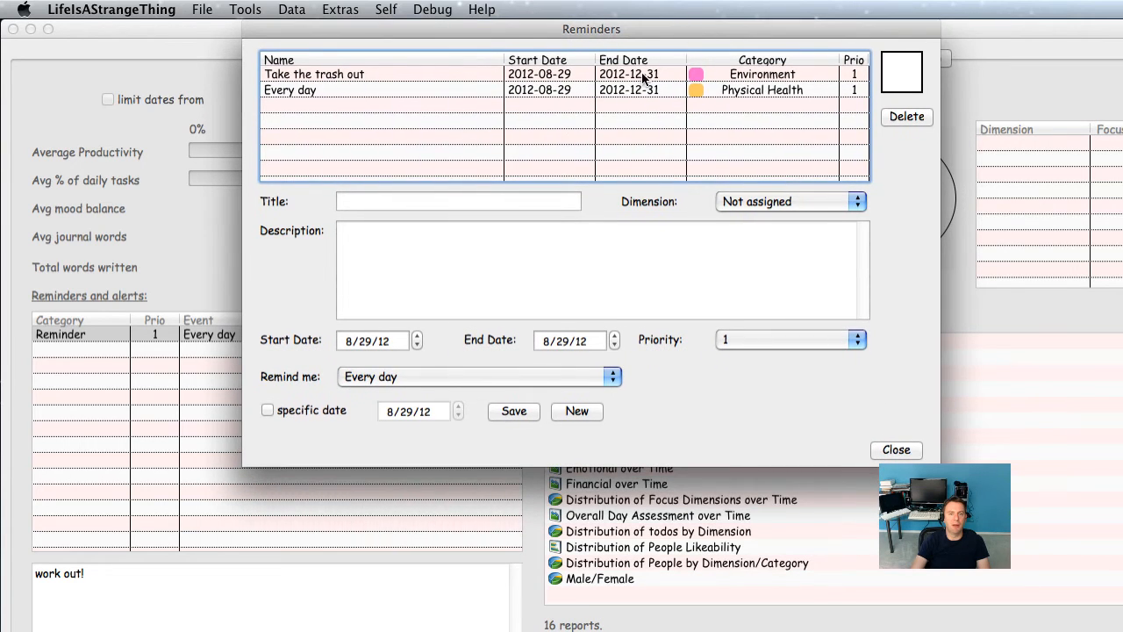
left_click(612, 377)
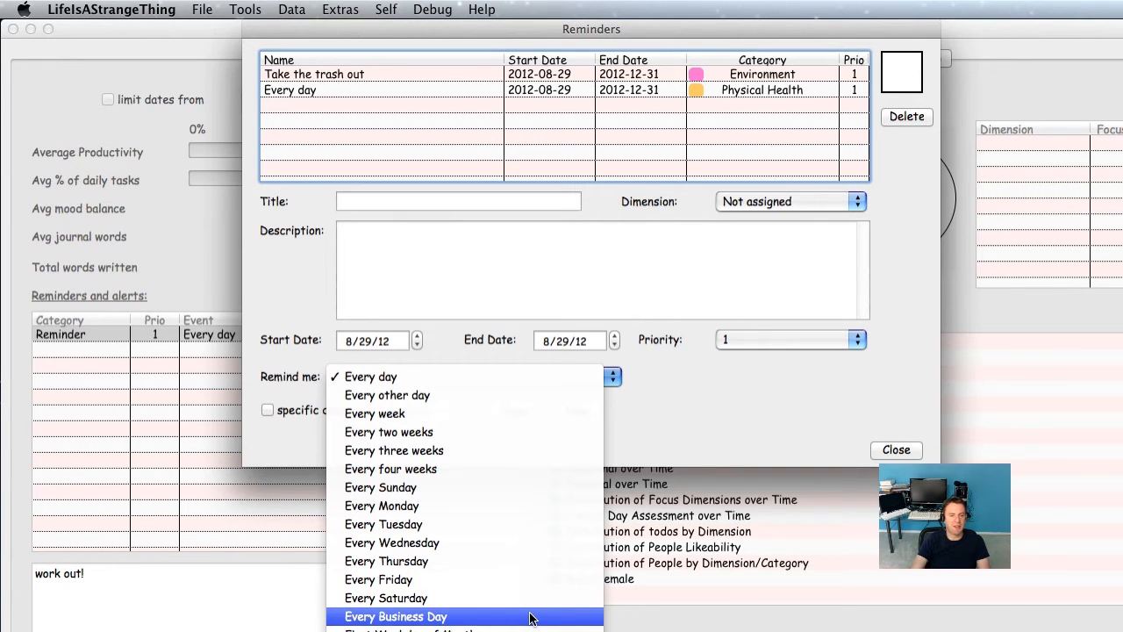
left_click(682, 439)
left_click_drag(506, 21, 514, 55)
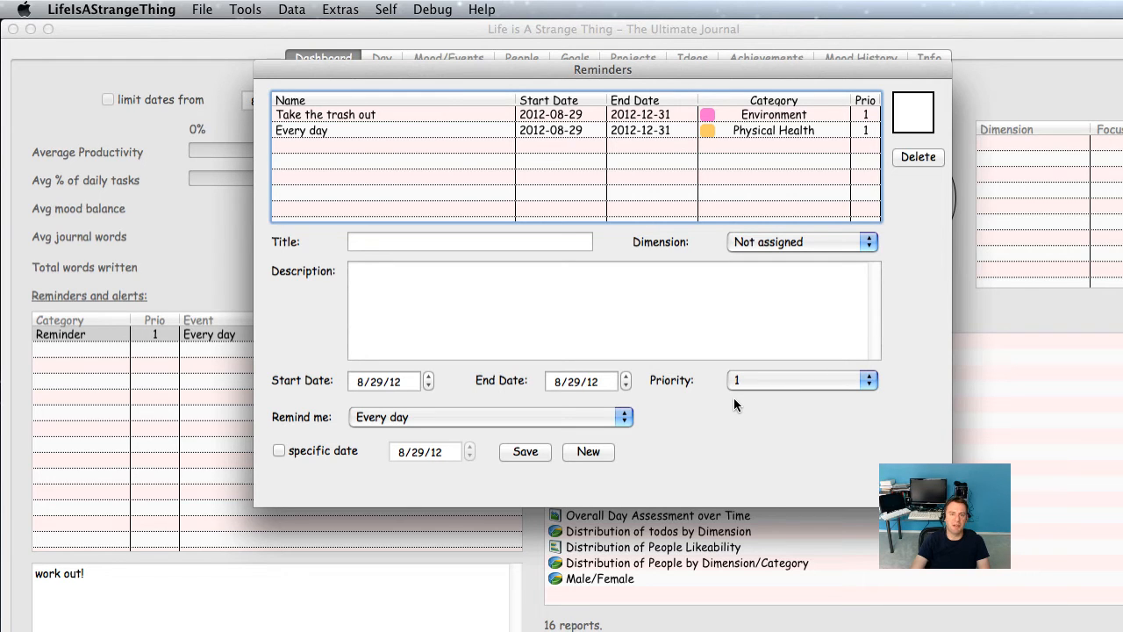
key("super+w")
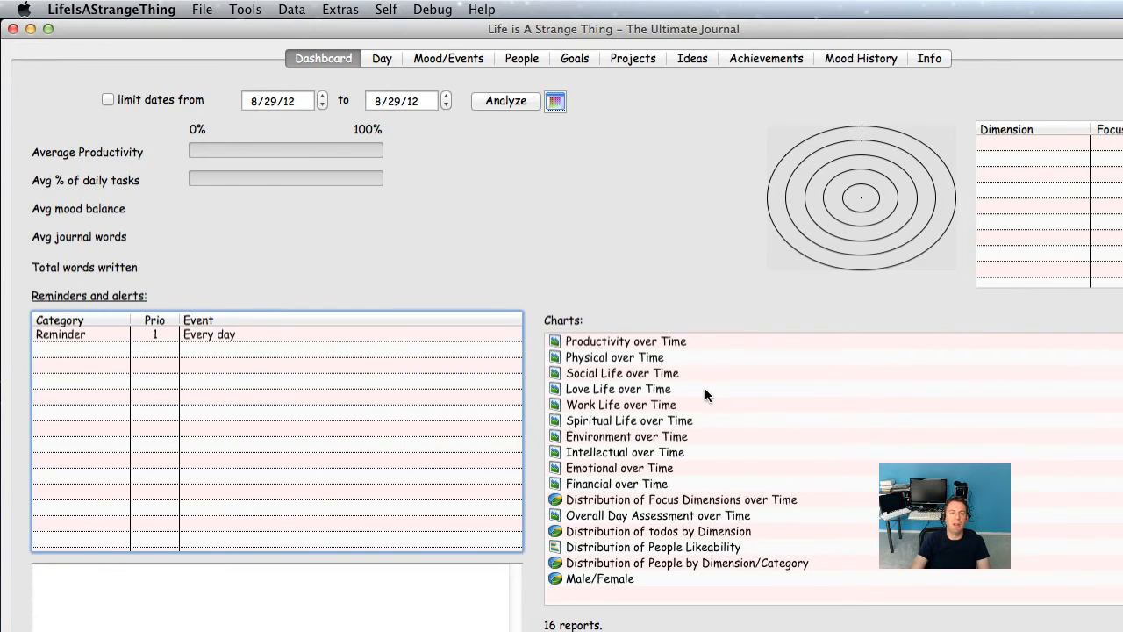
Open the Check Lists tool and bring up its checklist templates.
left_click(291, 8)
mouse_move(258, 9)
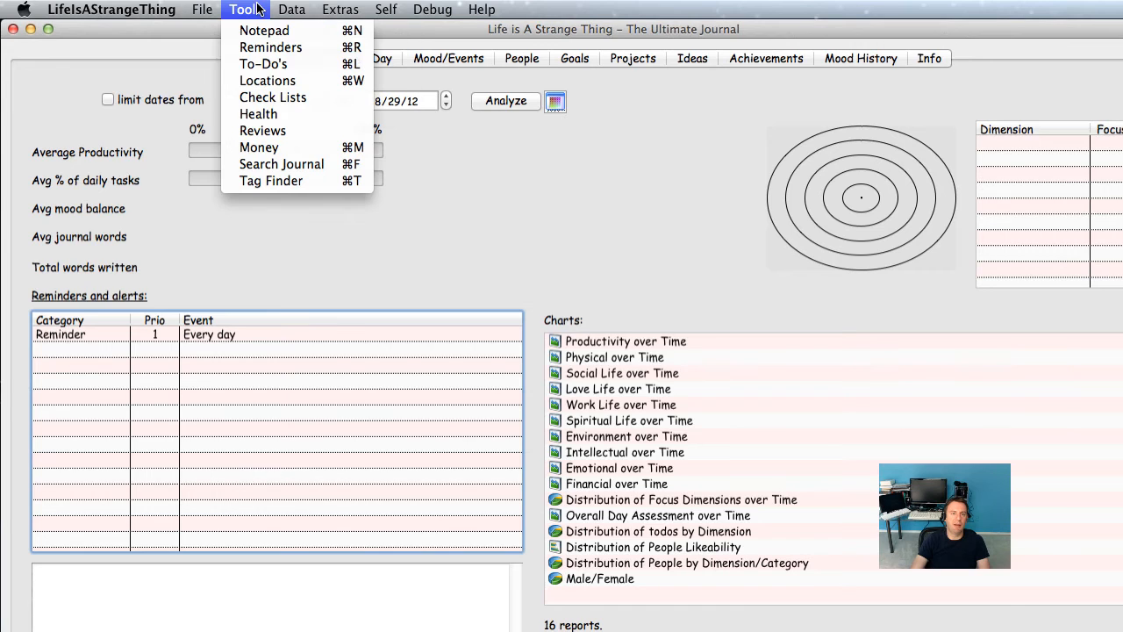
left_click(283, 98)
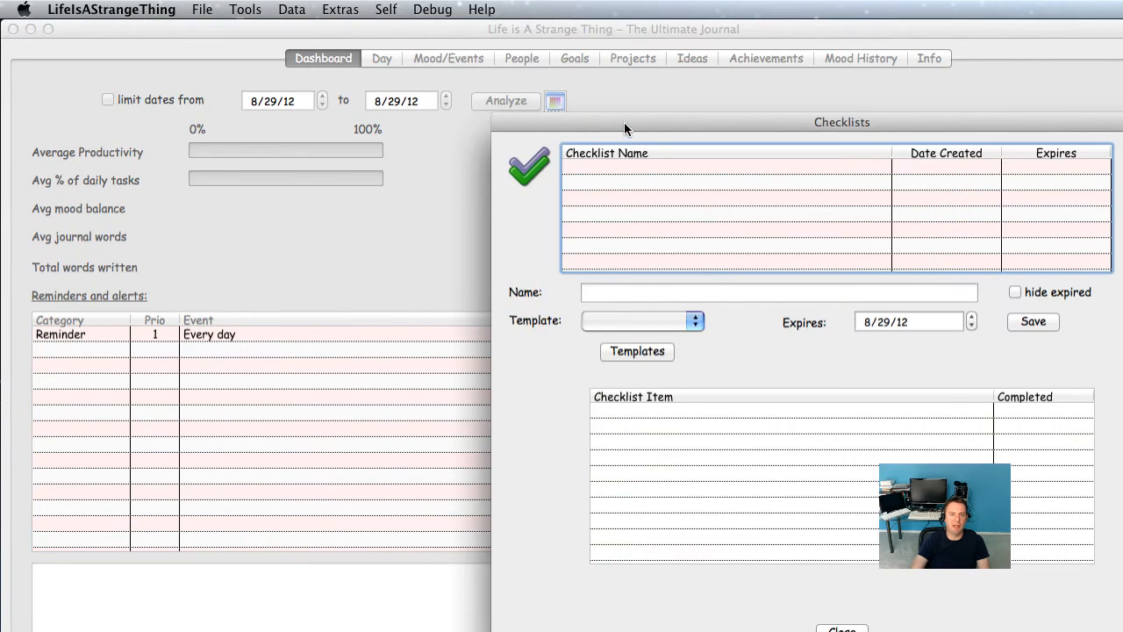
left_click_drag(624, 122, 372, 64)
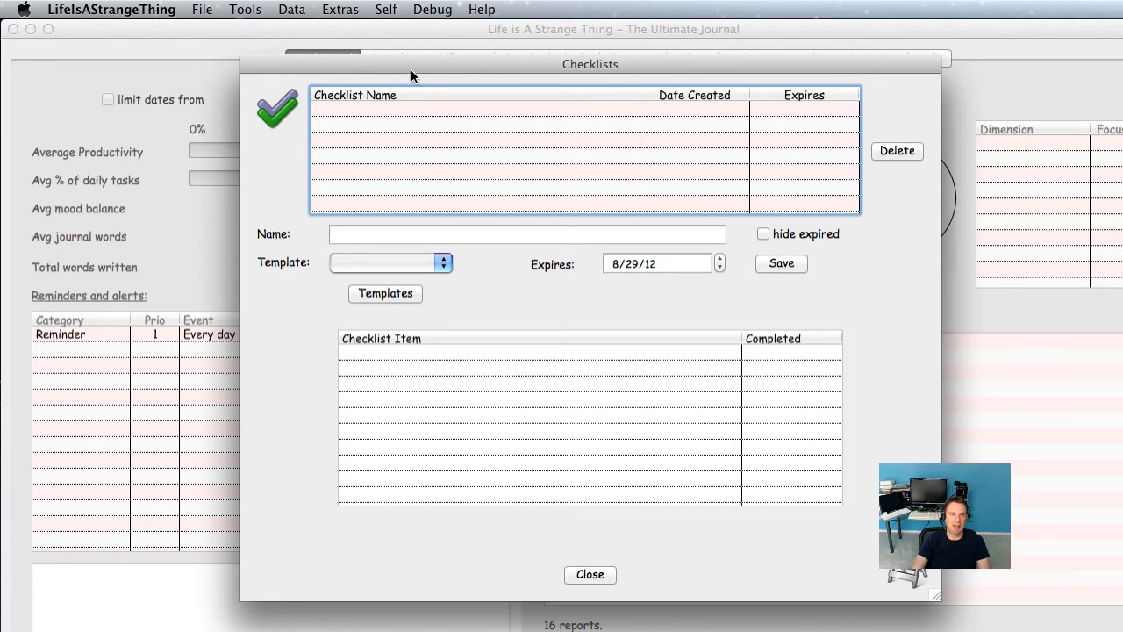
left_click_drag(413, 72, 399, 59)
left_click(419, 221)
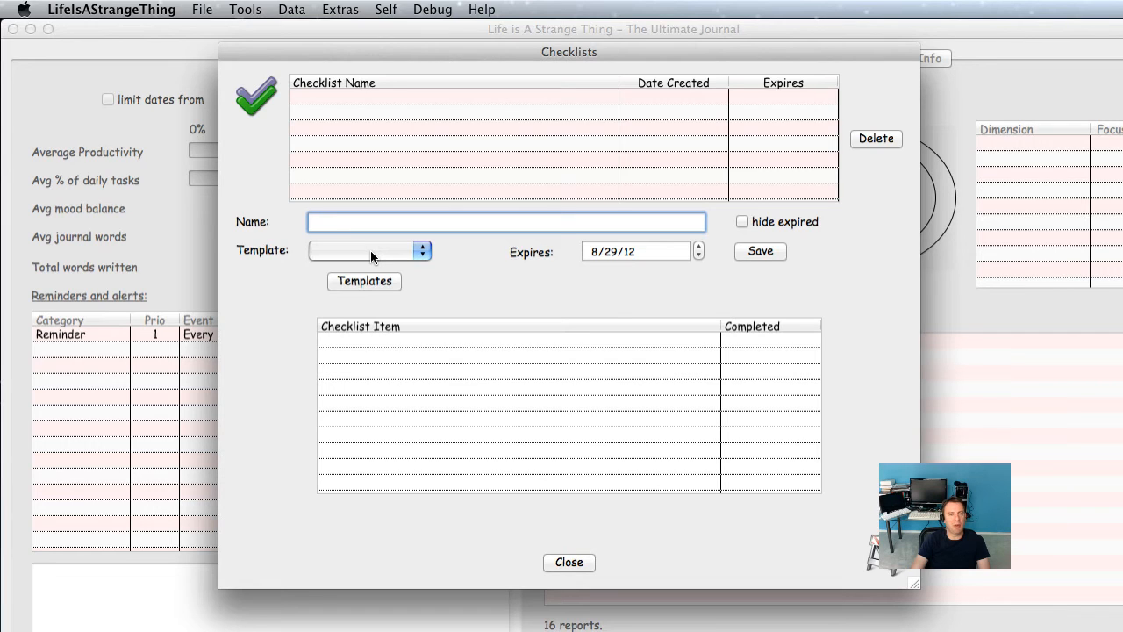
left_click(378, 280)
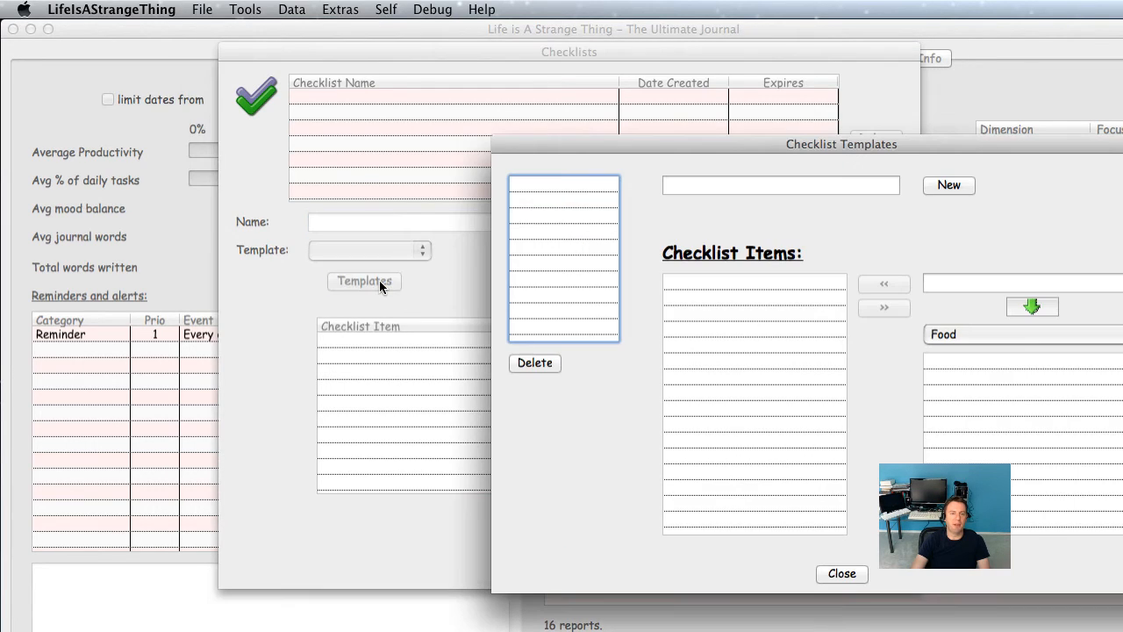
left_click_drag(597, 146, 417, 111)
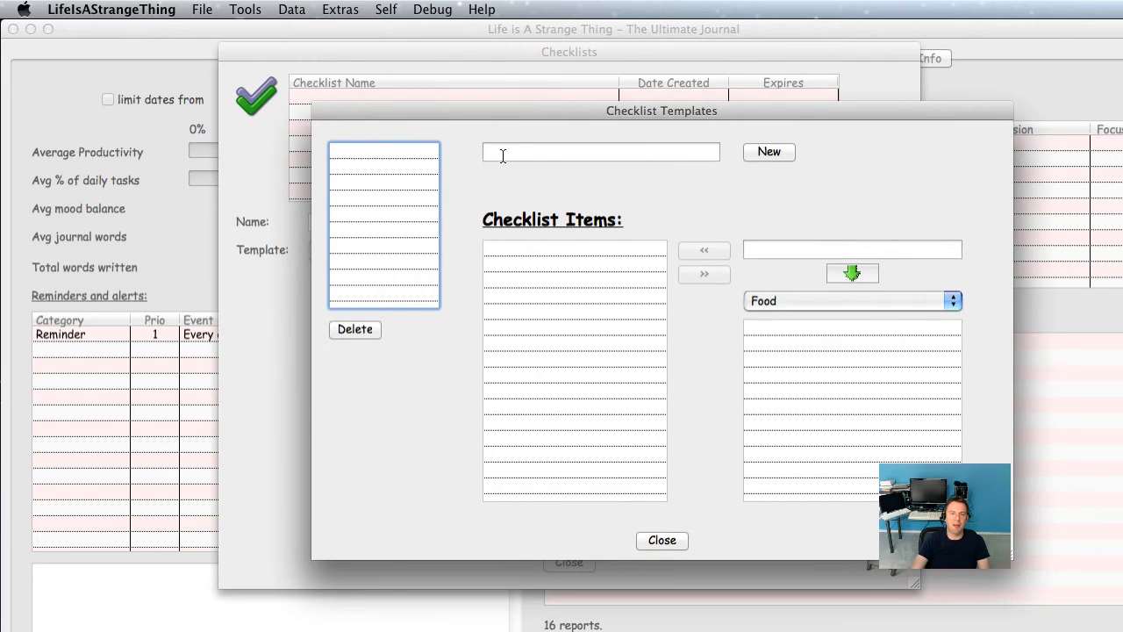
Create a new checklist template named "Travel".
left_click(540, 153)
type("TRAV")
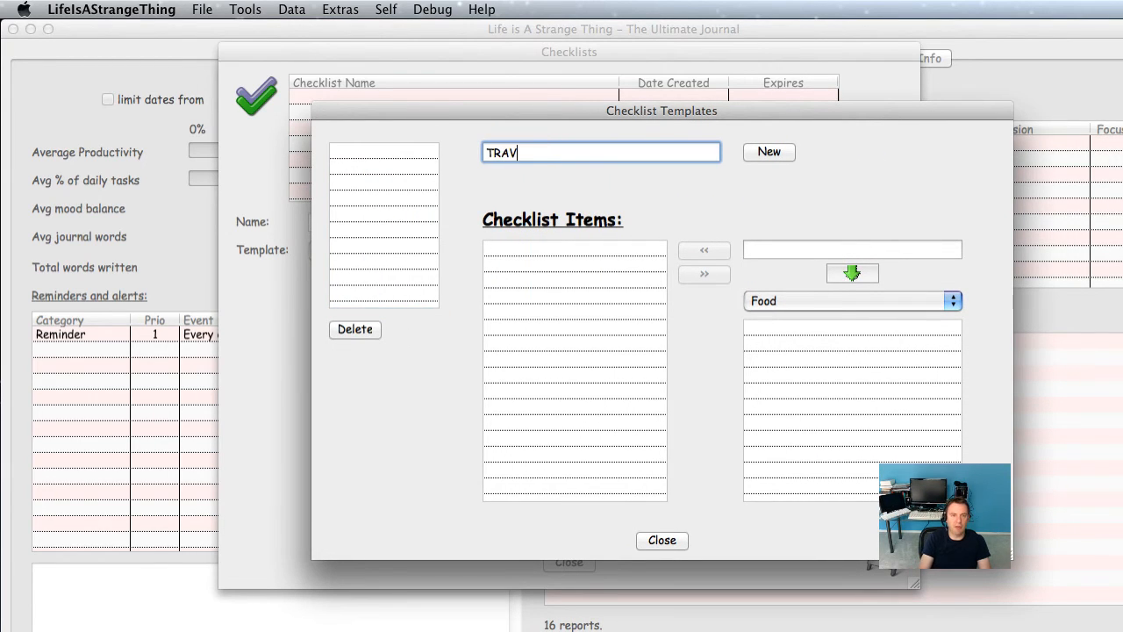
key("BackSpace")
key("BackSpace")
key("BackSpace")
type("ra")
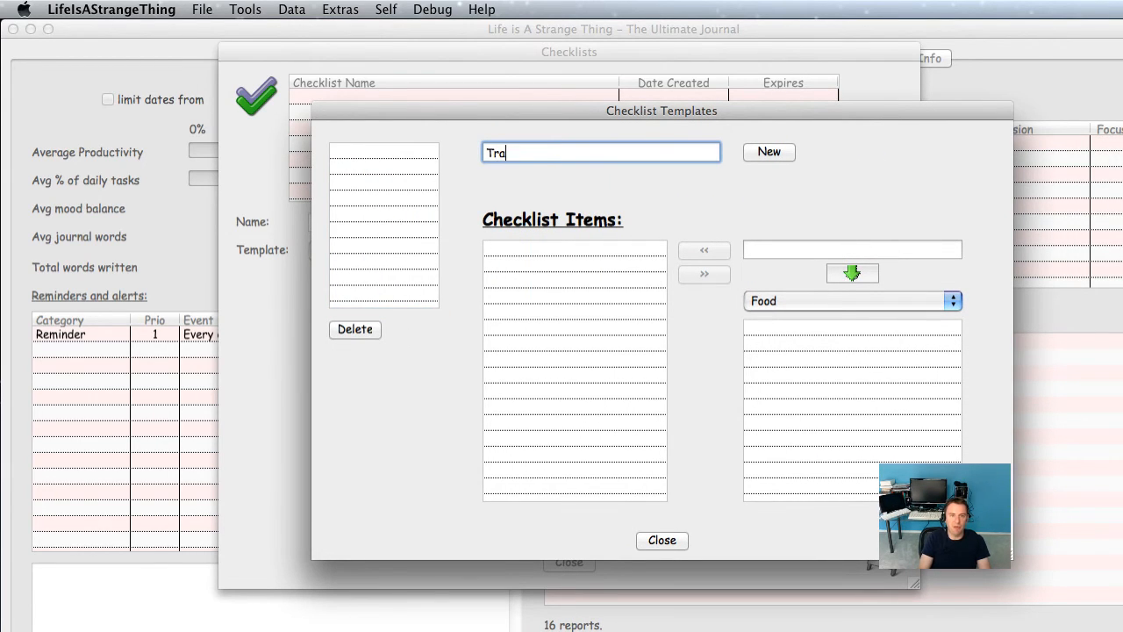
type("vel")
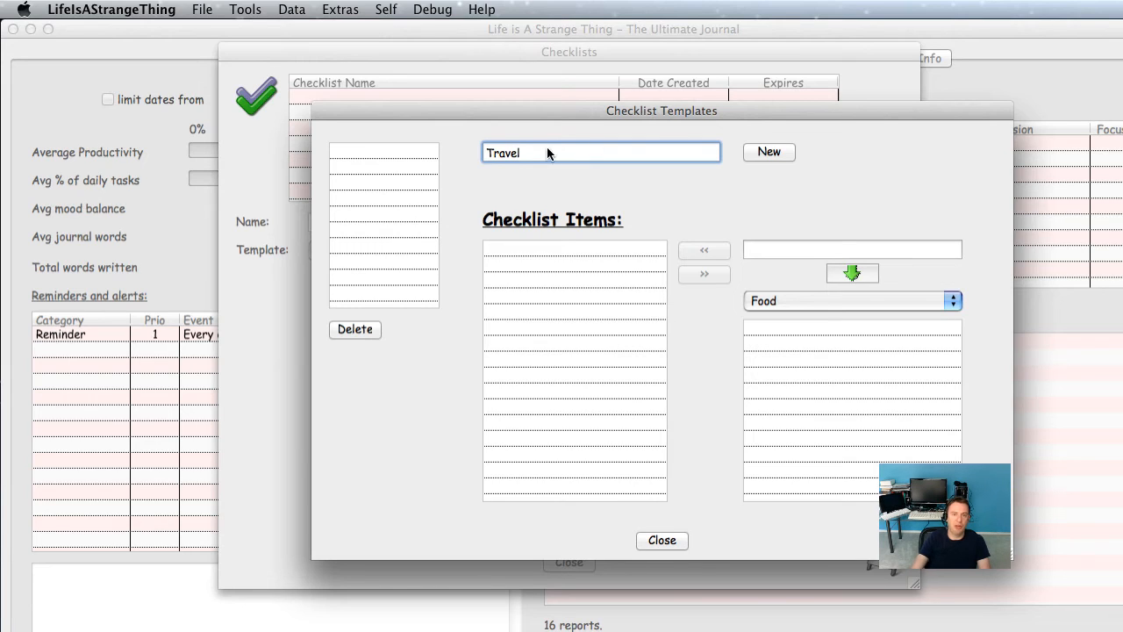
left_click(763, 152)
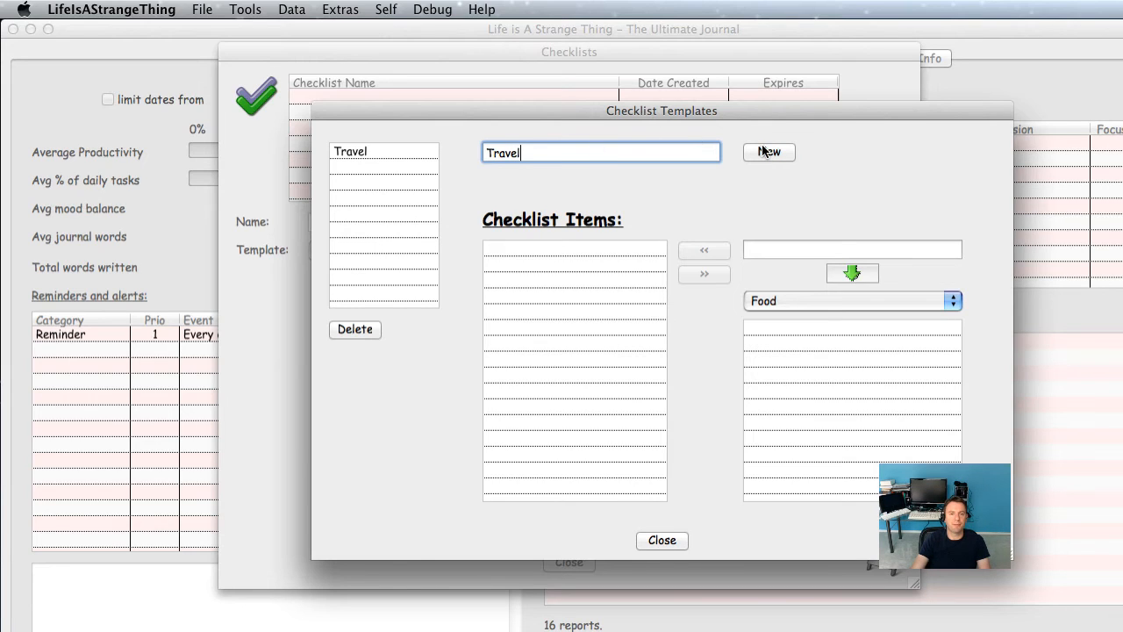
Select the Travel template and show the predefined items of the Travel category.
left_click(359, 152)
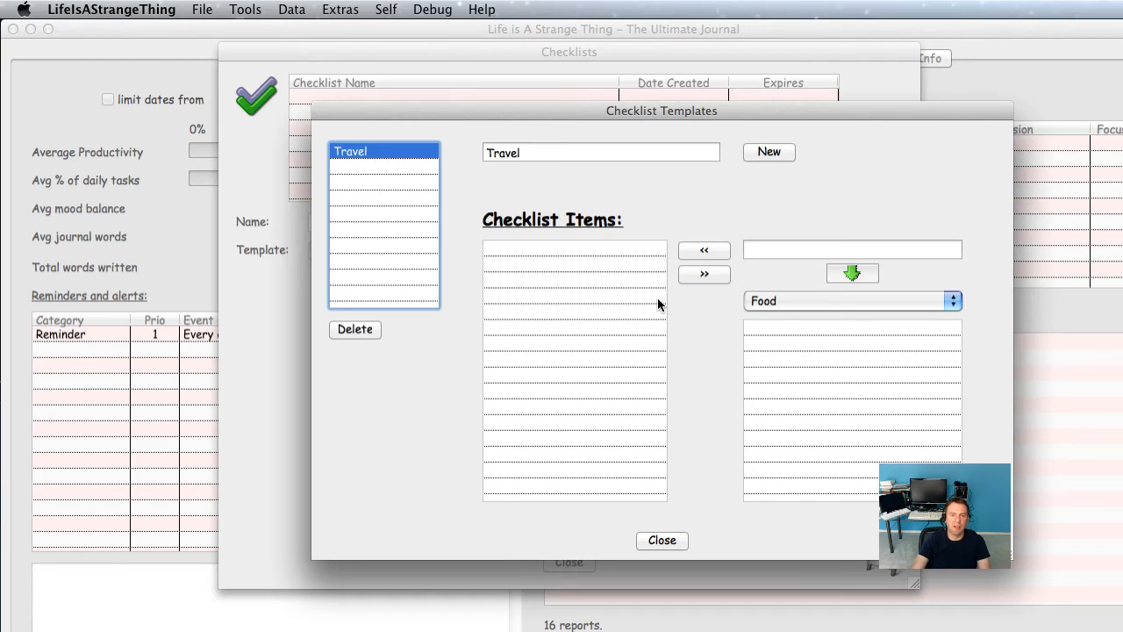
left_click(788, 301)
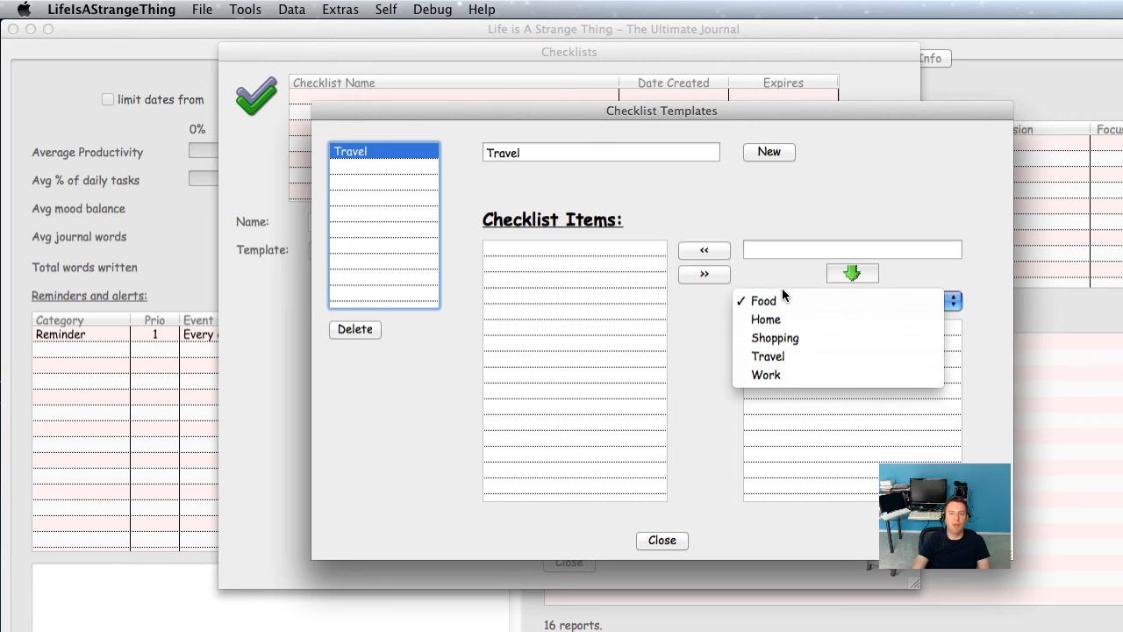
left_click(810, 356)
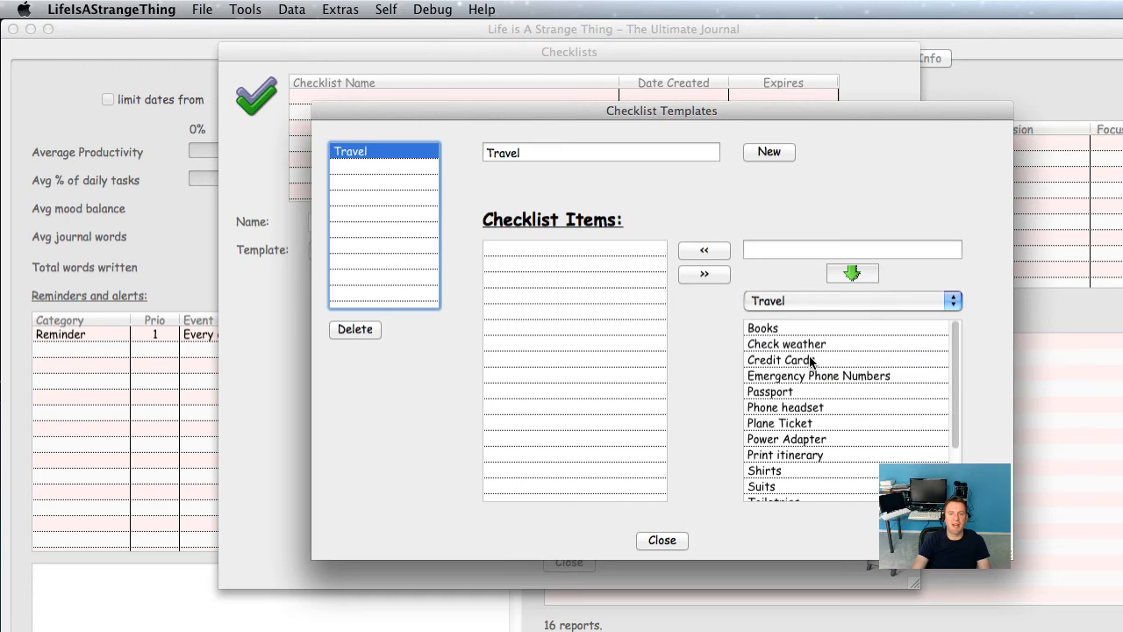
Look through the predefined items of the Work and Shopping categories and return to the Travel category.
left_click(791, 301)
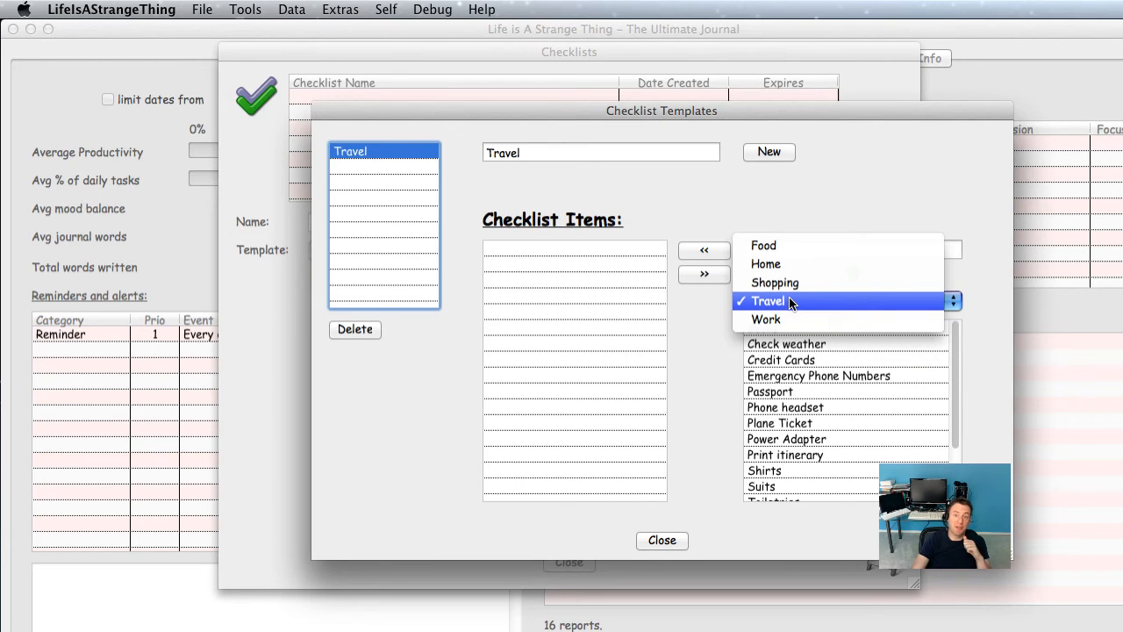
left_click(788, 319)
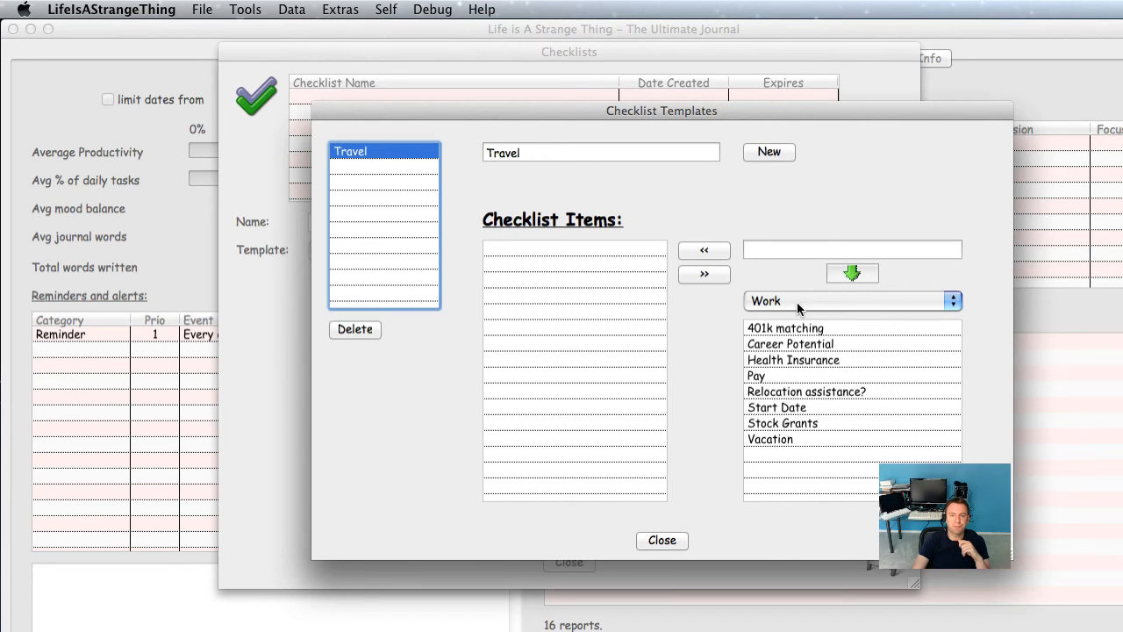
left_click(796, 302)
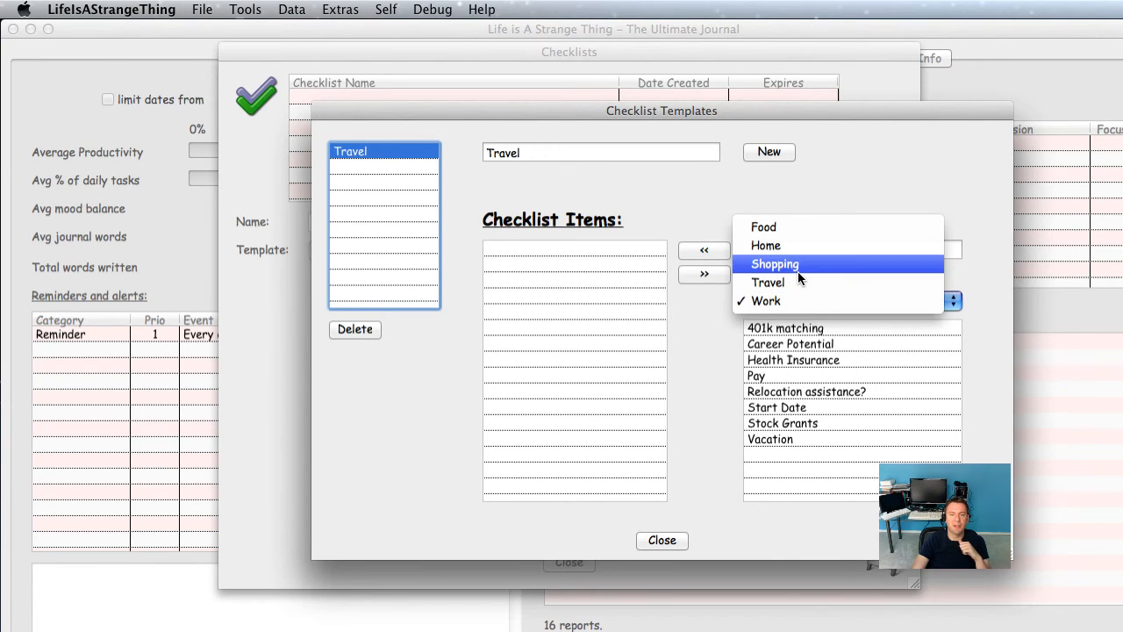
left_click(798, 271)
left_click(795, 303)
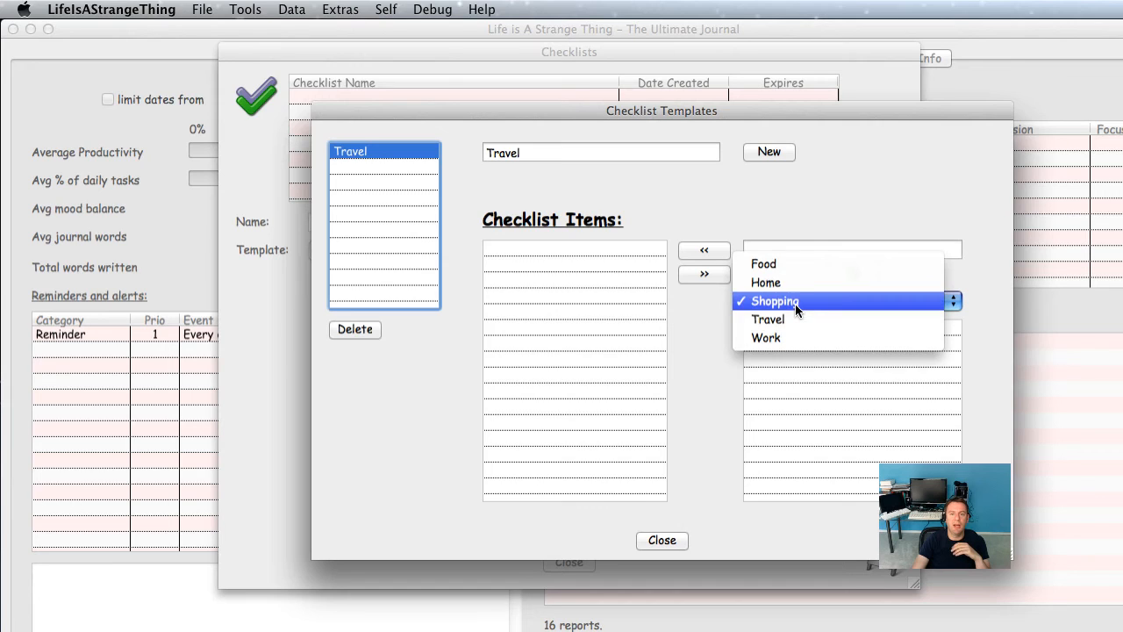
left_click(794, 317)
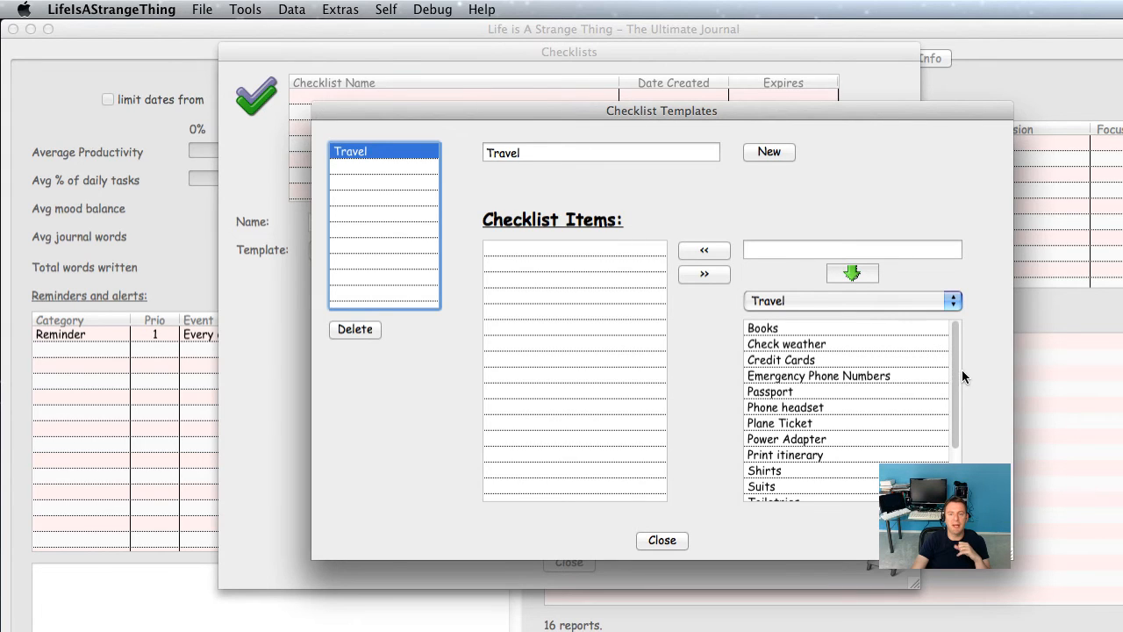
Add the predefined item Passport to the Travel template's checklist items.
scroll(957, 384, "down", 2)
scroll(877, 406, "up", 2)
left_click(852, 376)
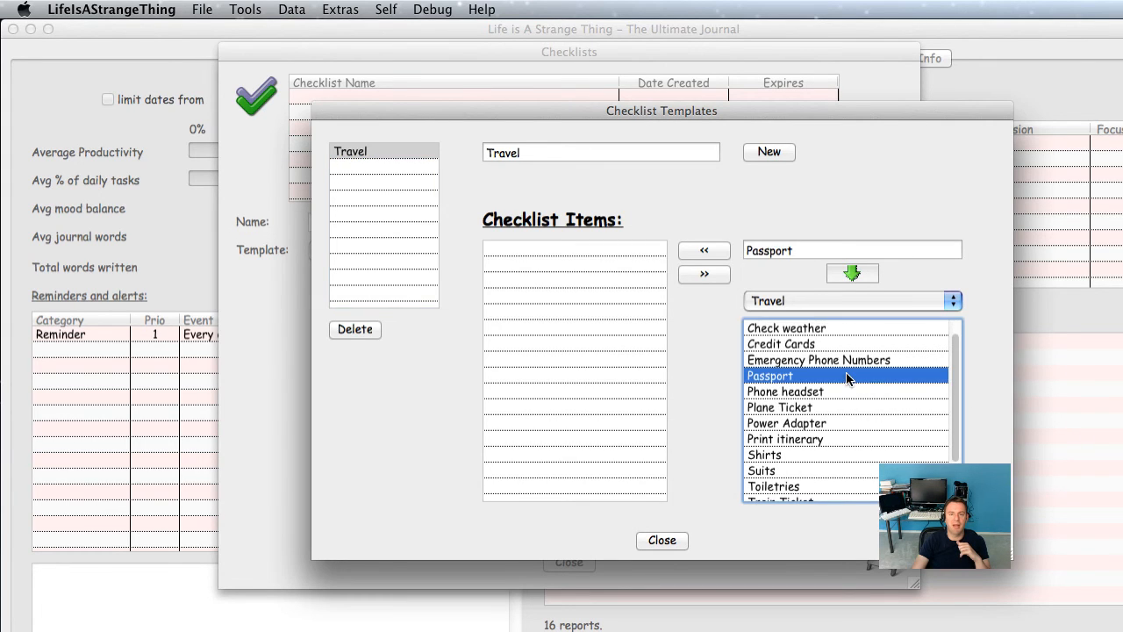
left_click(711, 251)
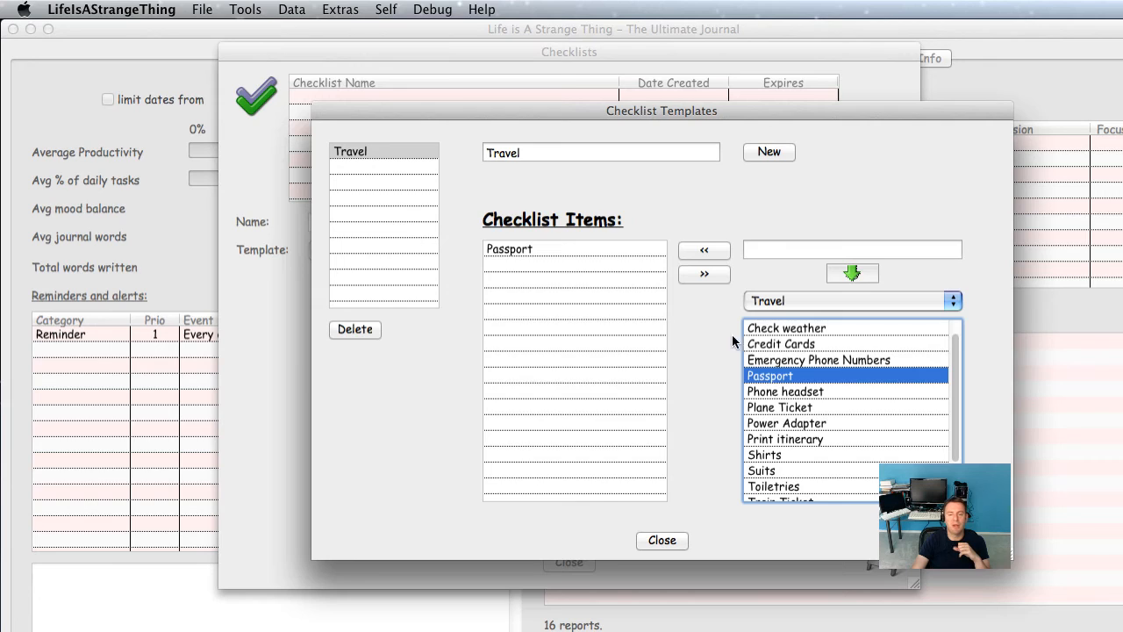
Add a custom item "Bottled Water" to the Travel template's checklist items.
left_click(792, 249)
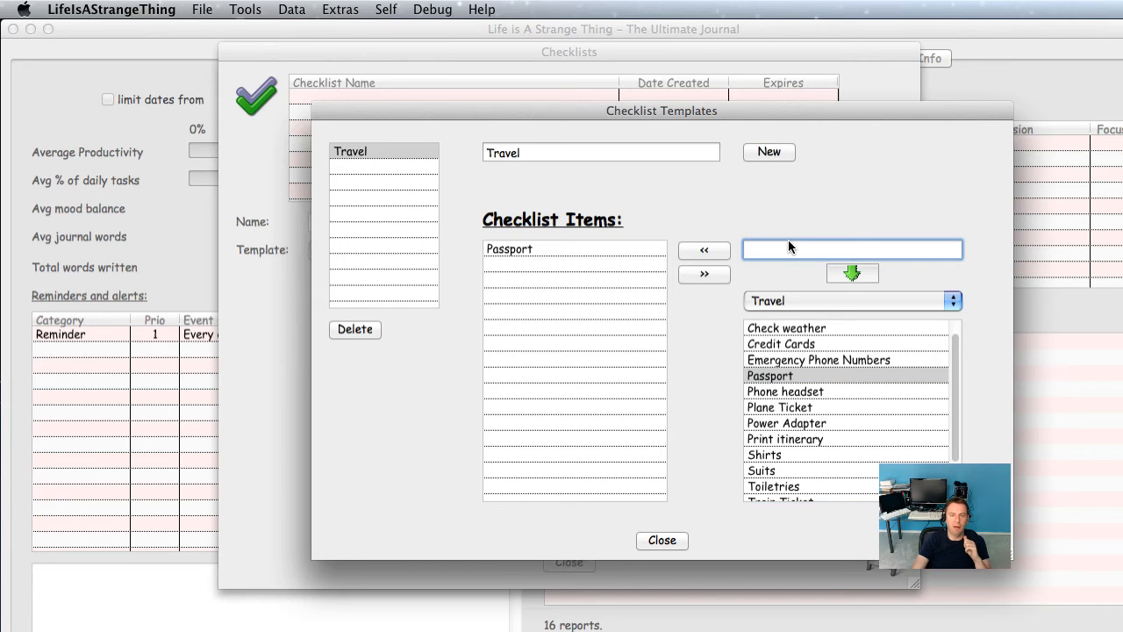
type("Bo")
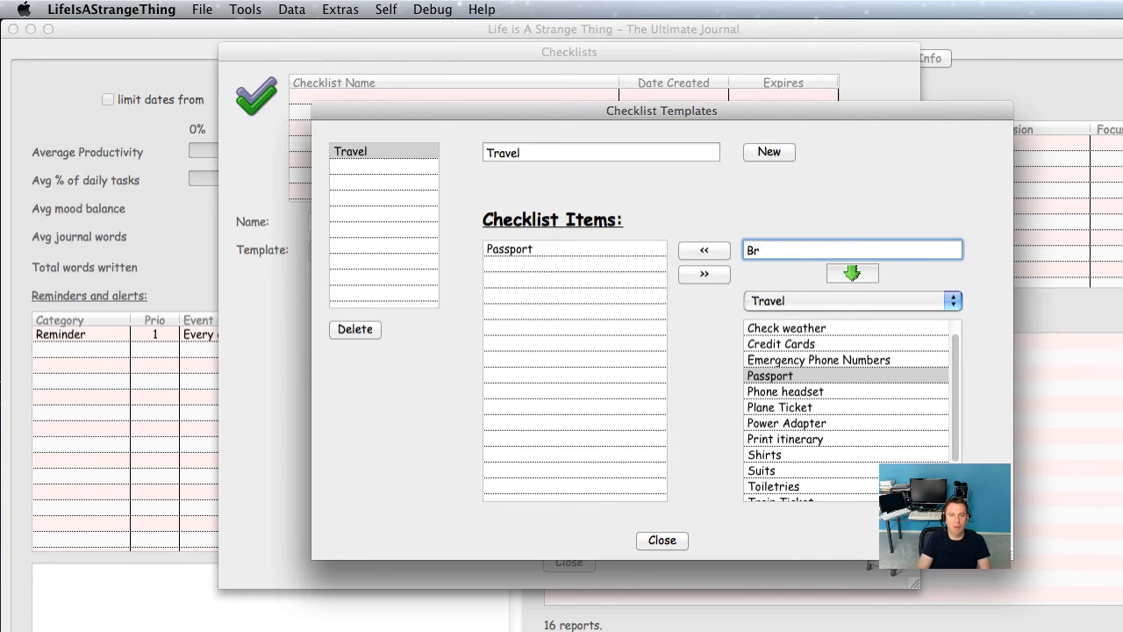
type("ttled ")
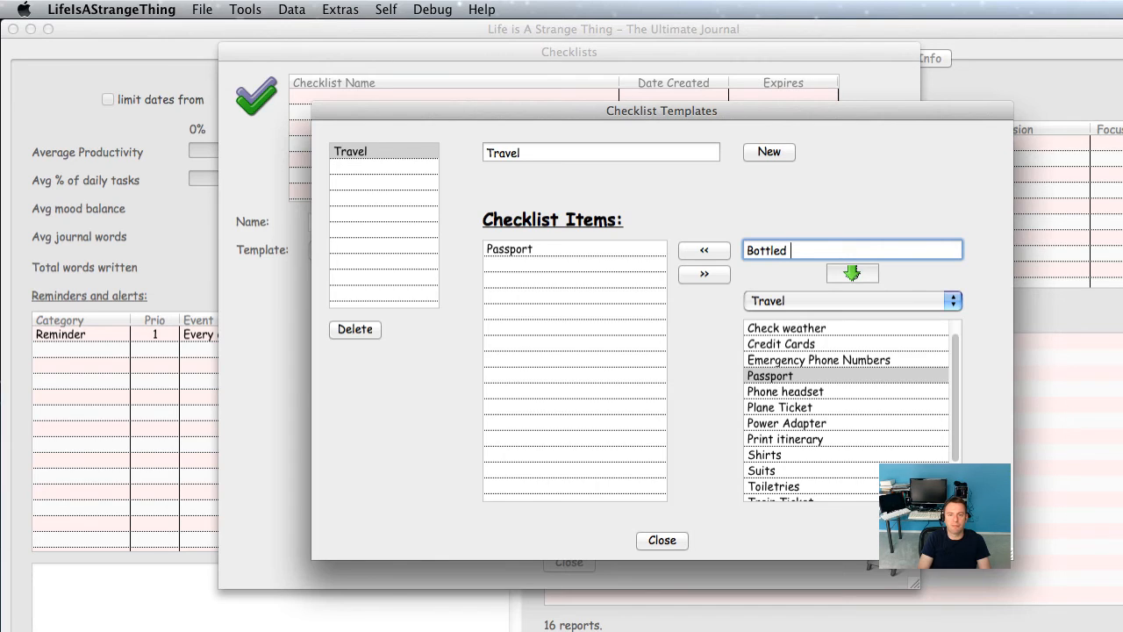
type("Water")
left_click(704, 250)
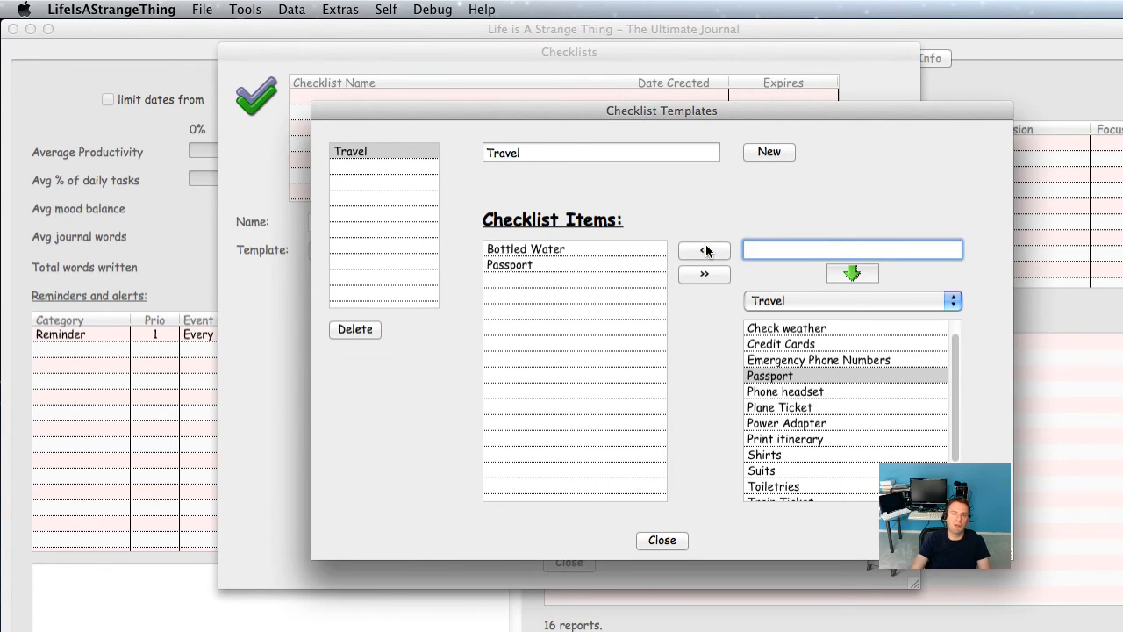
Add the predefined items Phone headset and Plane Ticket to the Travel template's checklist items.
left_click(853, 392)
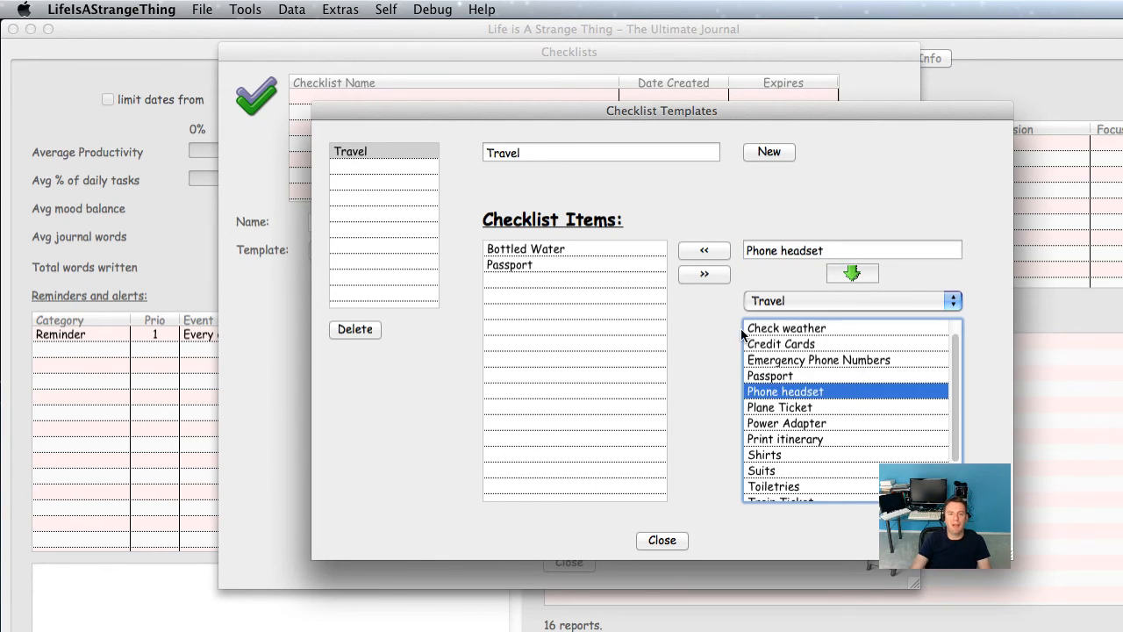
left_click(702, 255)
left_click(787, 408)
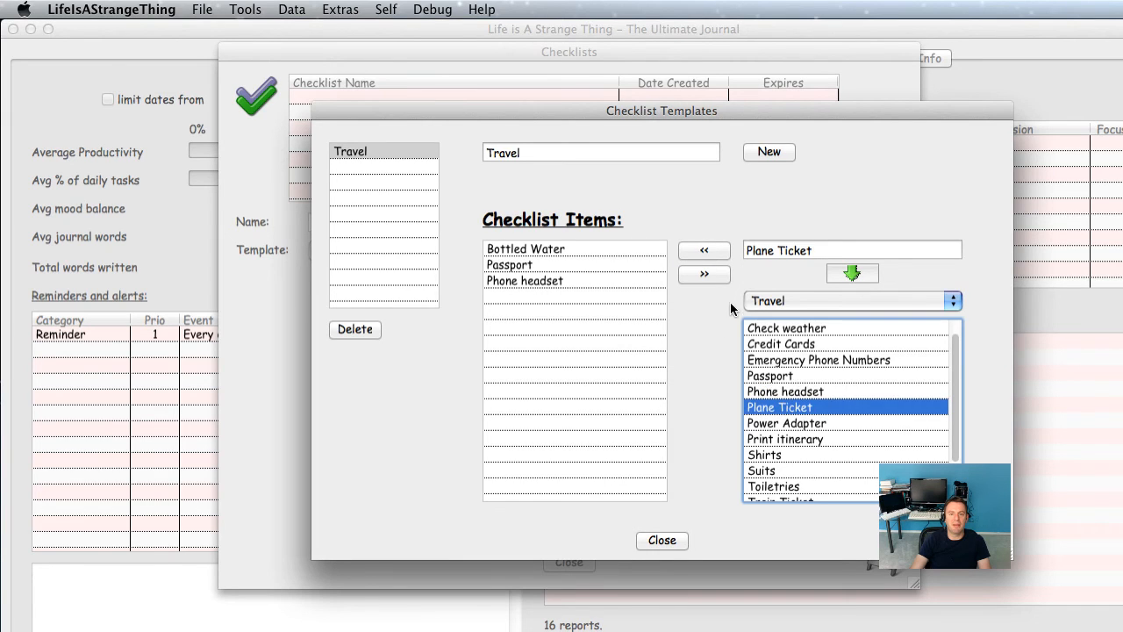
left_click(706, 252)
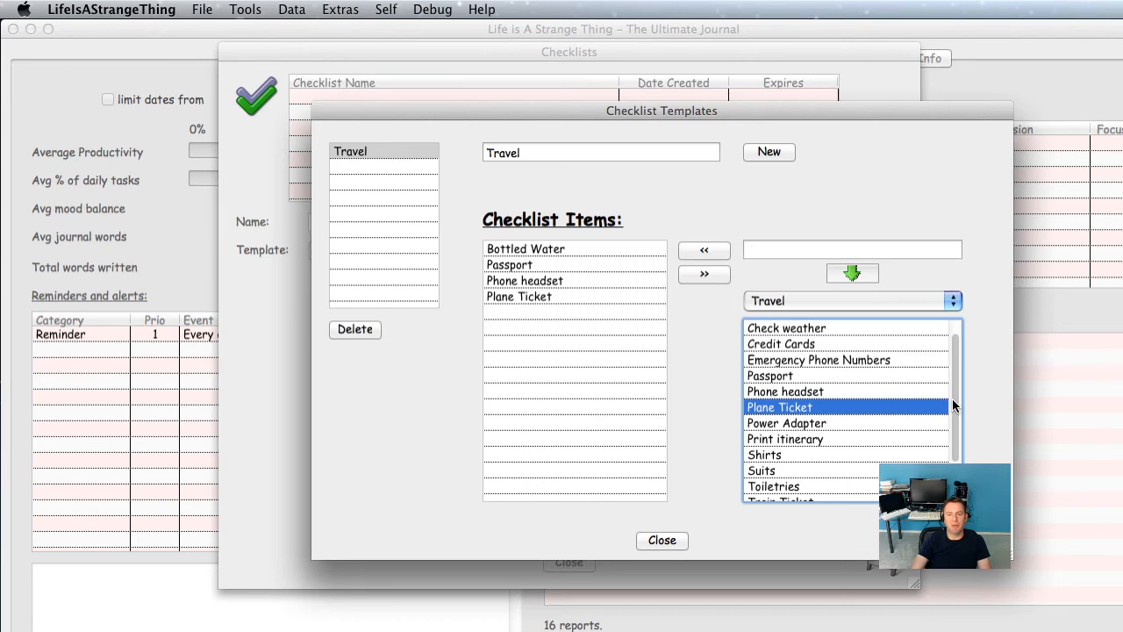
Look over the remaining predefined Travel items, select the Travel template and close the template editor.
scroll(952, 400, "down", 3)
scroll(953, 434, "up", 2)
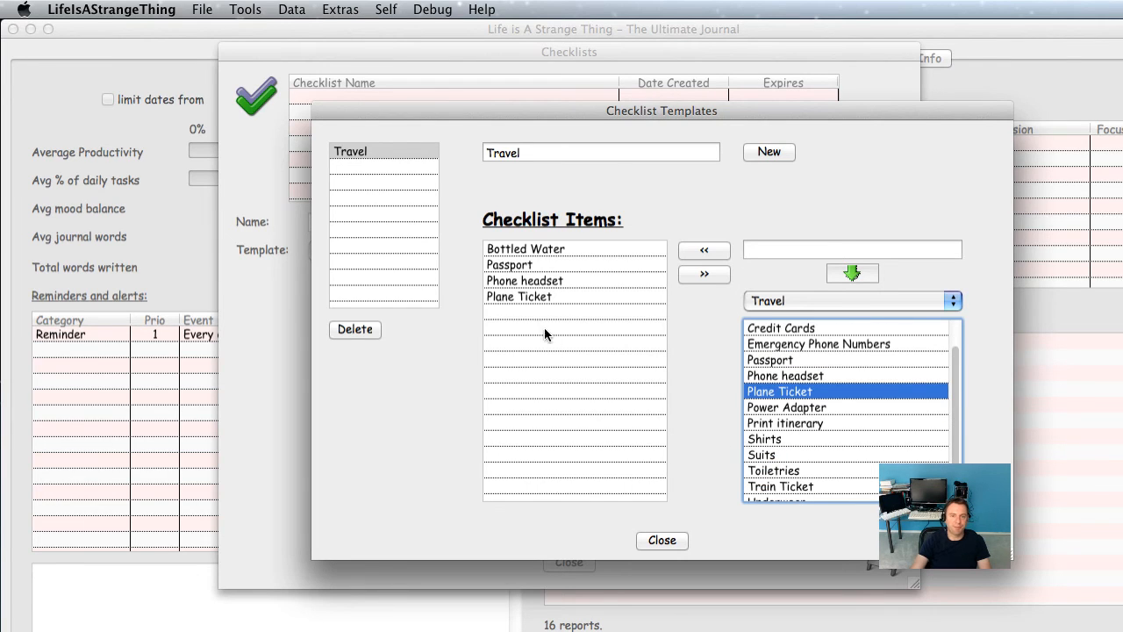
left_click(364, 152)
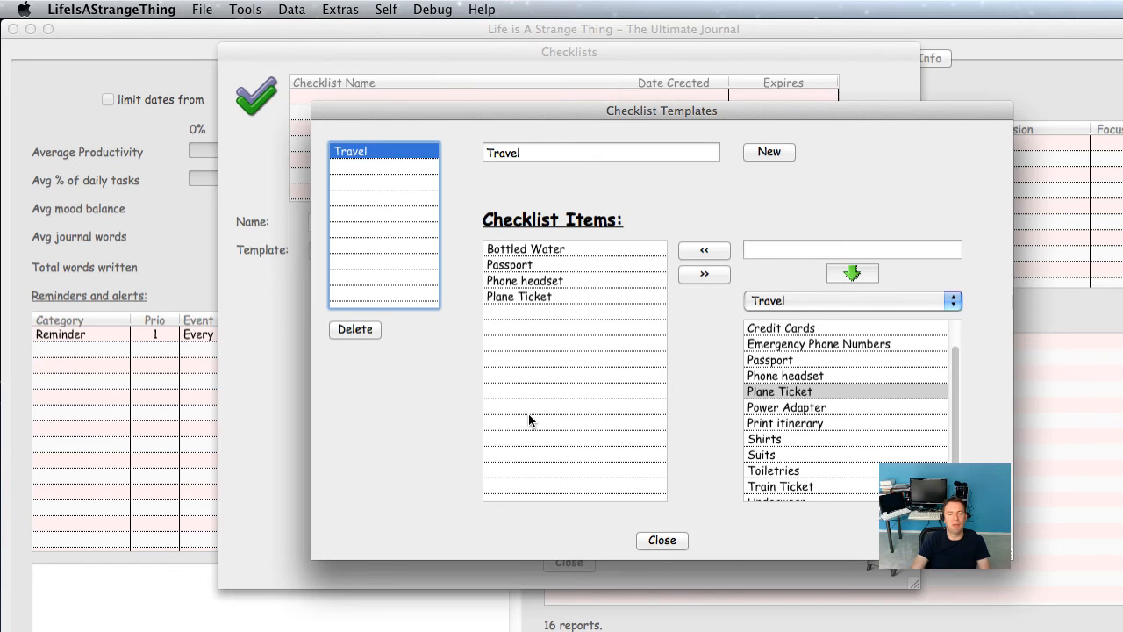
left_click(658, 540)
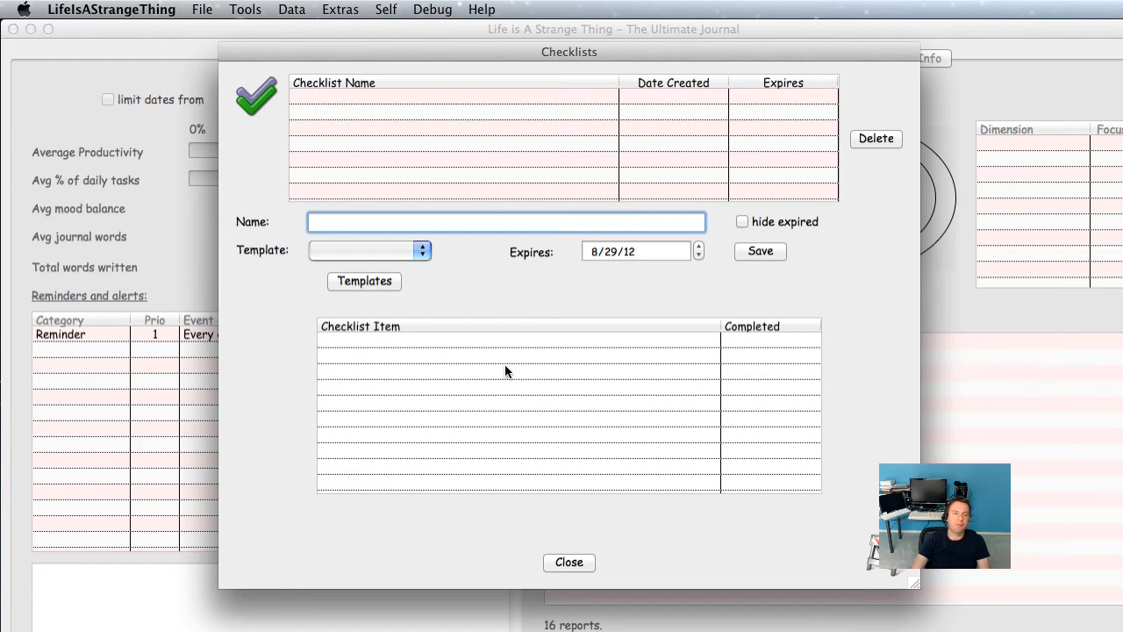
Save a new checklist named "Visit Family for Christmas" based on the Travel template, expiring on 12/31/12.
left_click(400, 251)
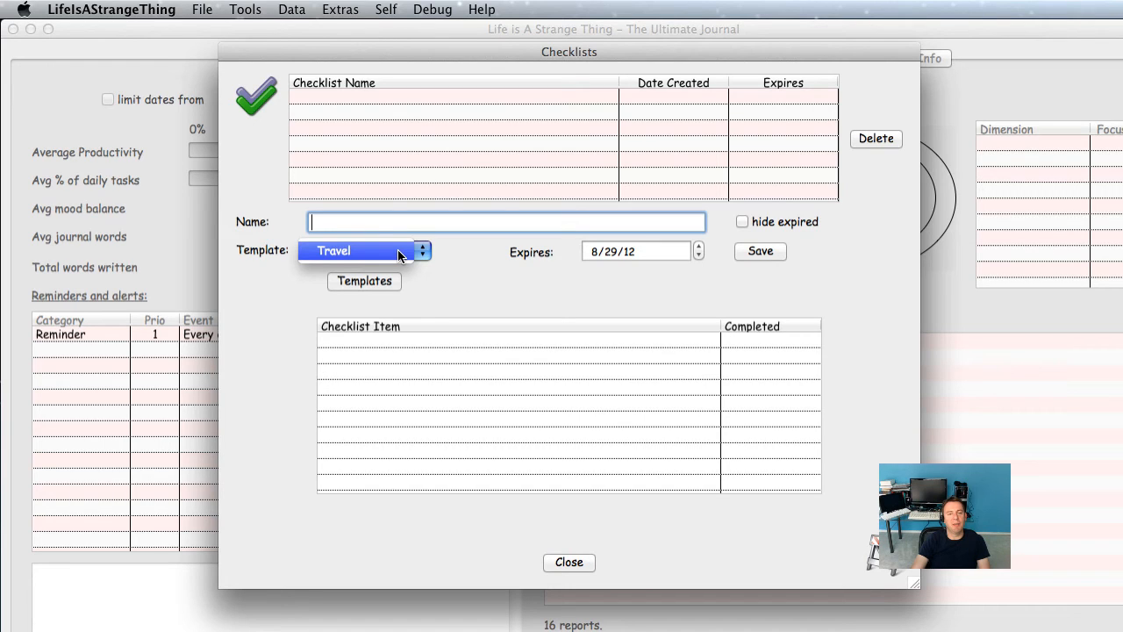
left_click(399, 253)
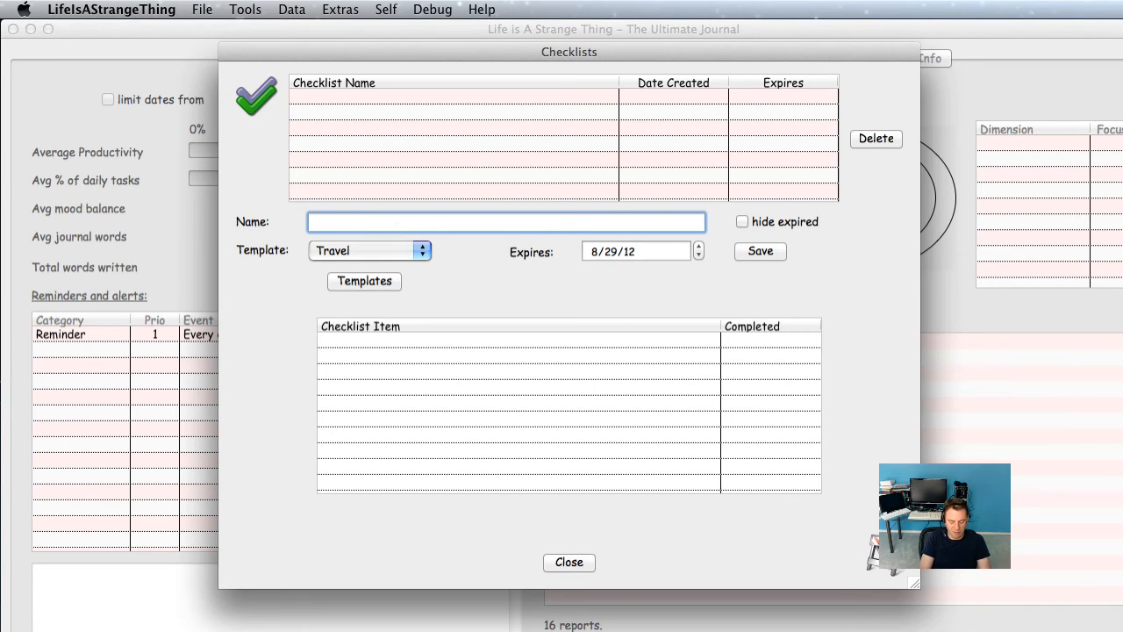
type("Visit Family for CHri")
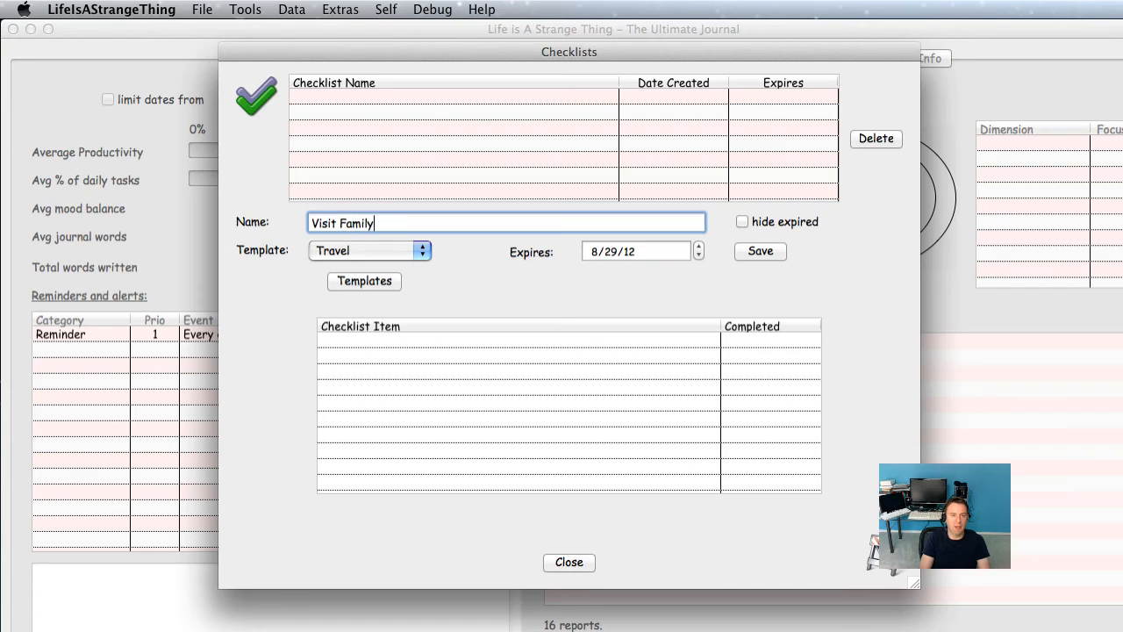
key("BackSpace")
key("BackSpace")
key("BackSpace")
type("hristmas")
left_click(592, 251)
type("1231")
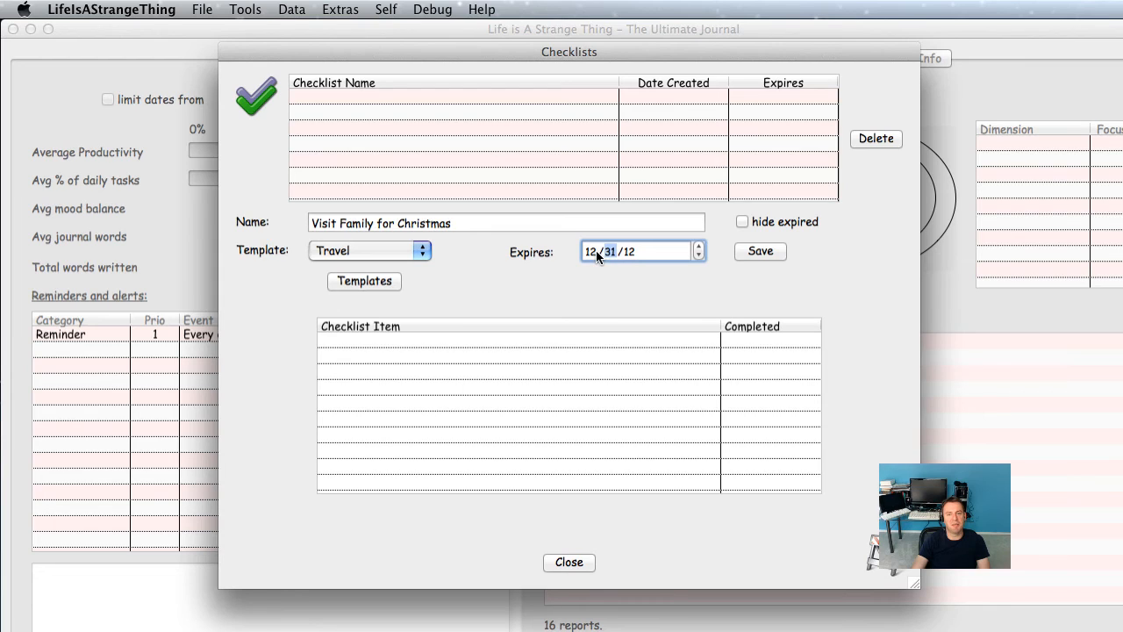
left_click(750, 250)
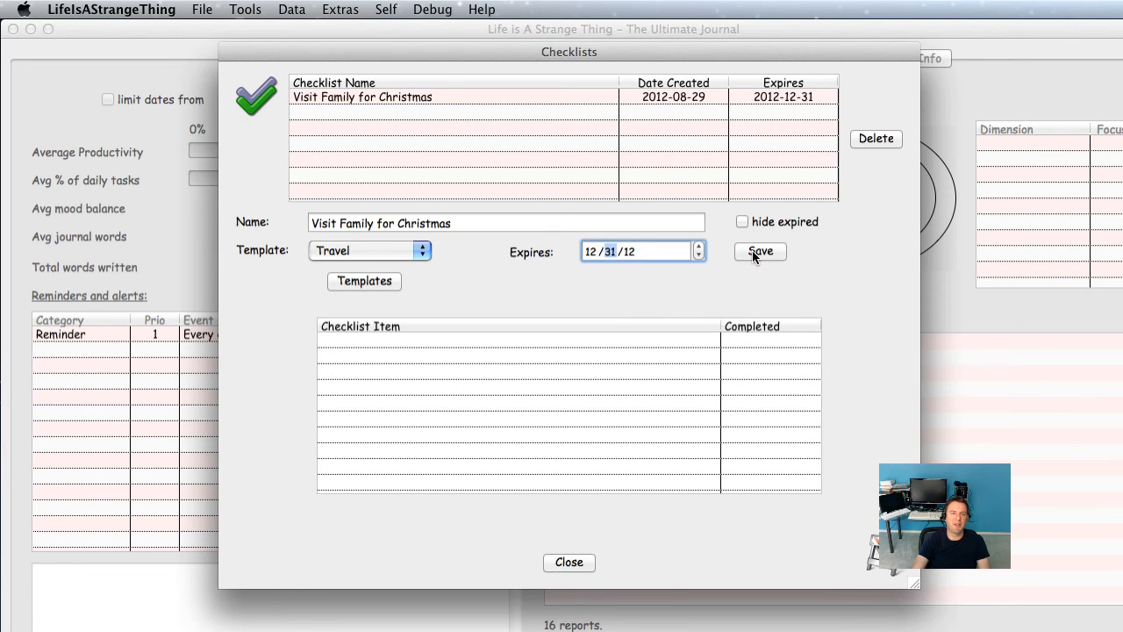
Mark Passport and Bottled Water as completed in the "Visit Family for Christmas" checklist, reselect it to update its status, and close the checklists.
left_click(409, 97)
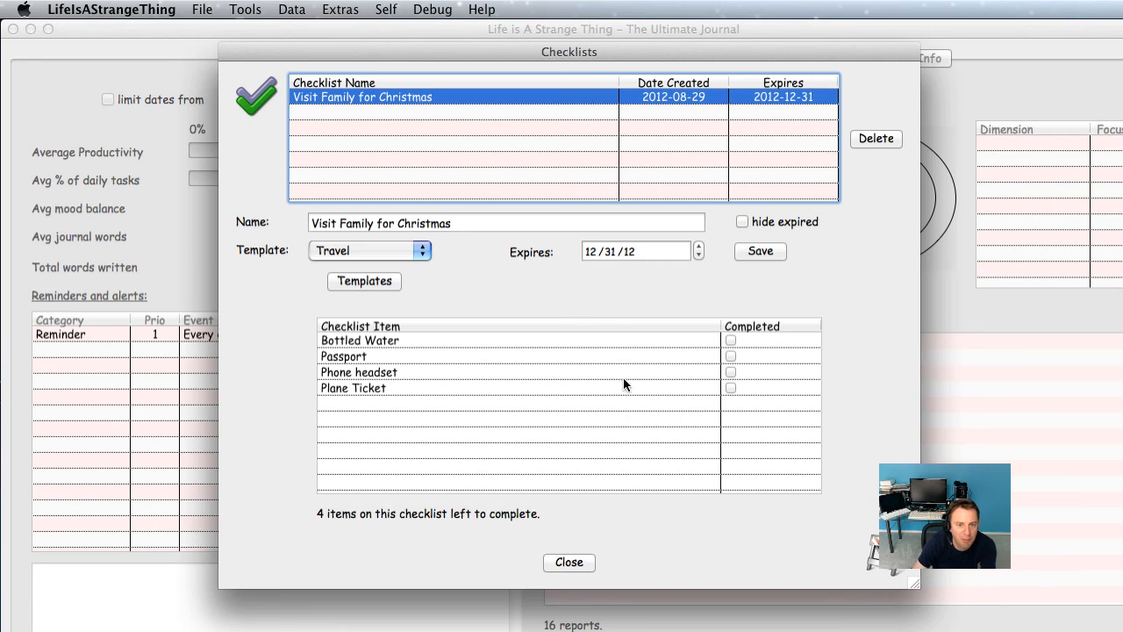
left_click(730, 357)
left_click(731, 339)
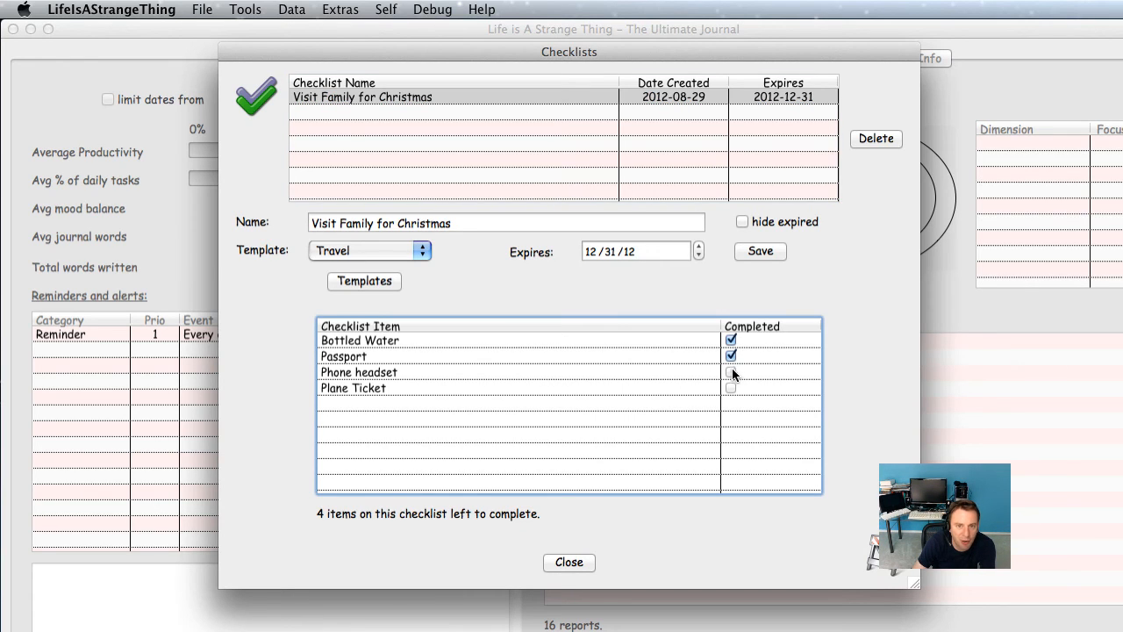
left_click(542, 97)
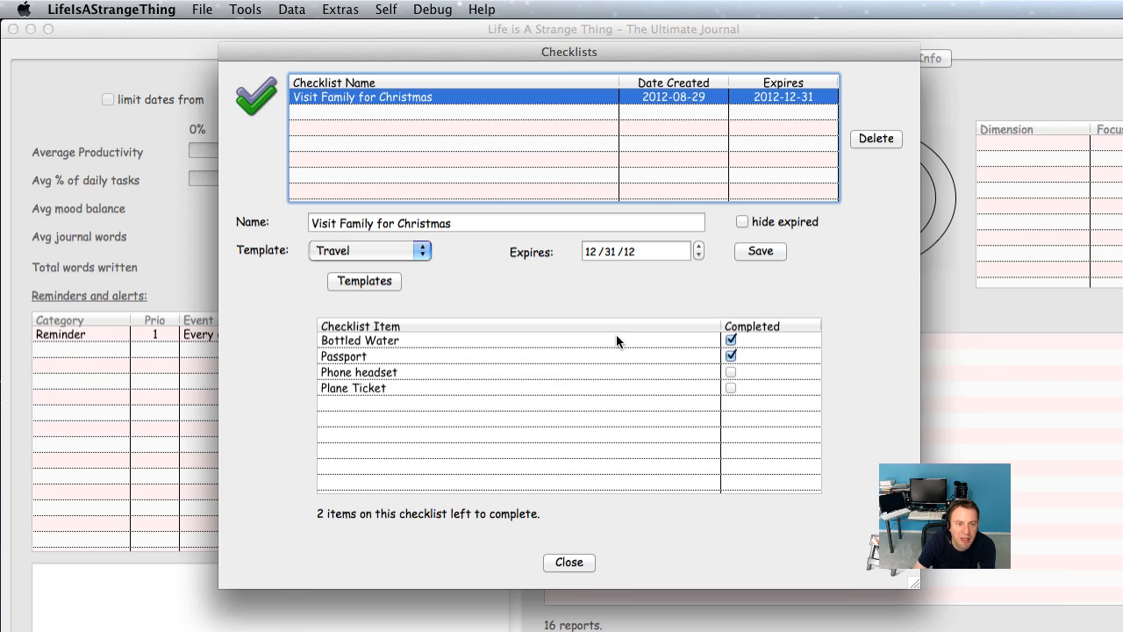
left_click(566, 562)
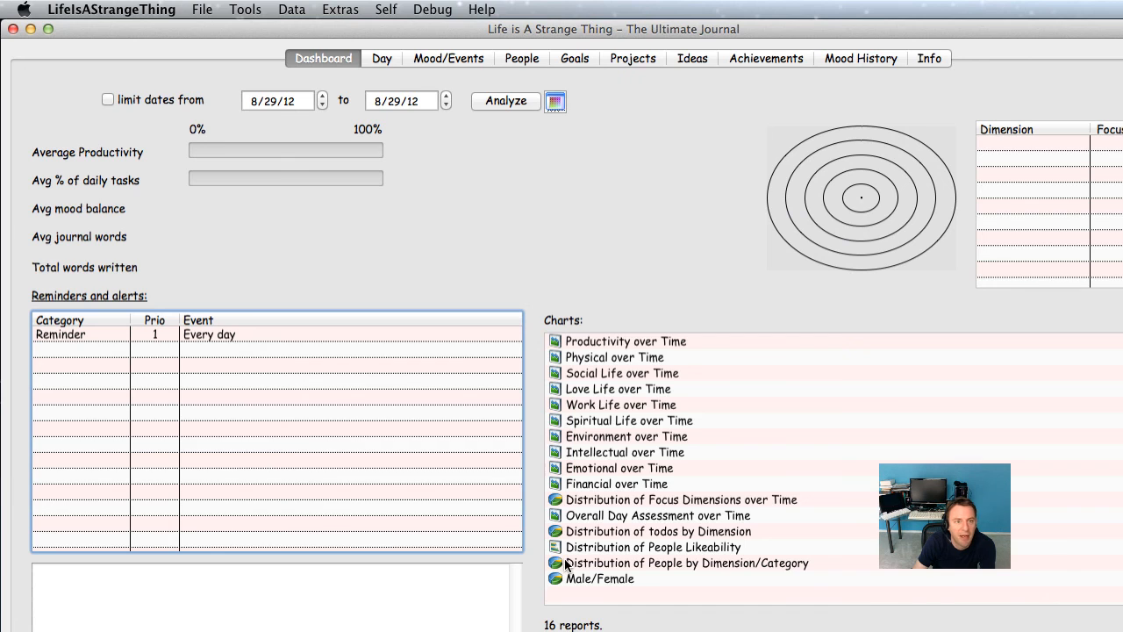
View the project-specific checklists of Demo Project 1 and close them again.
left_click(624, 60)
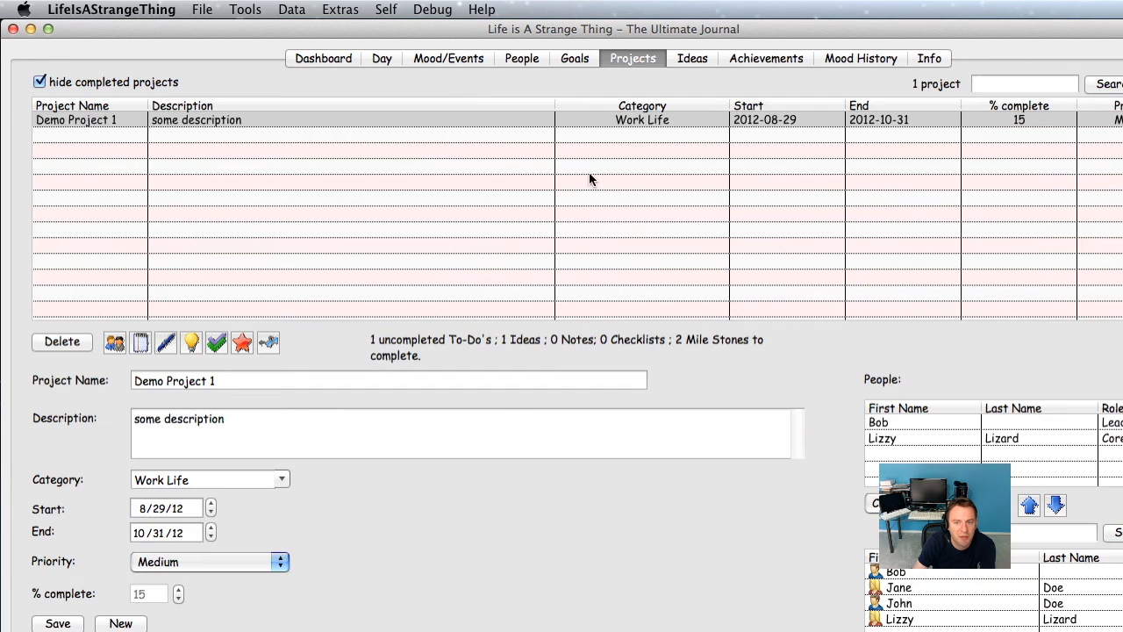
left_click(216, 343)
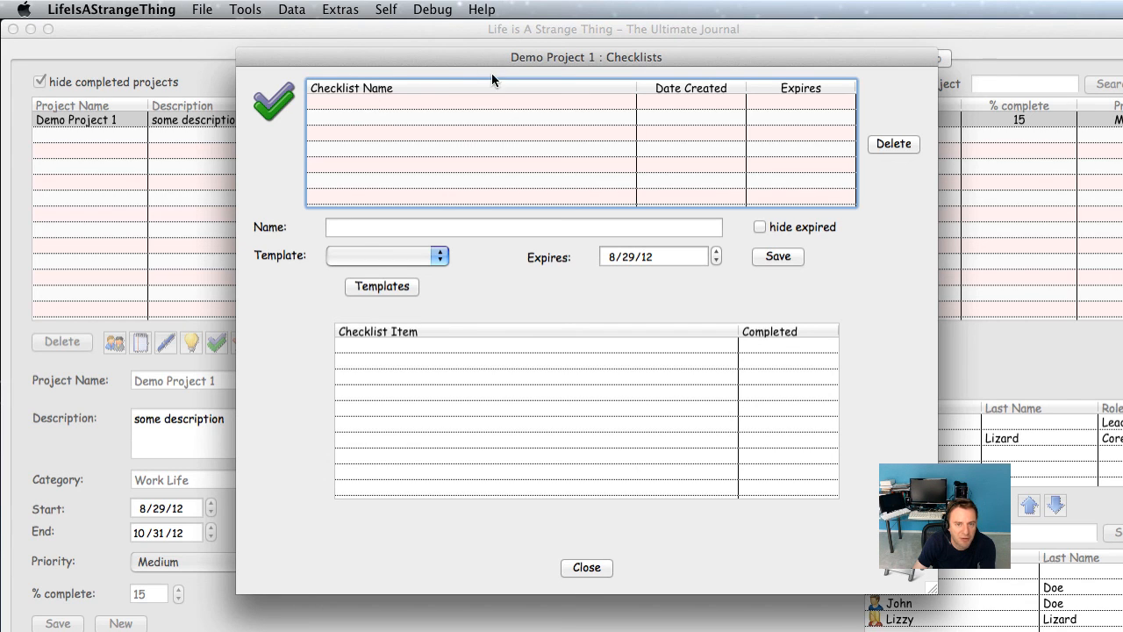
key("Escape")
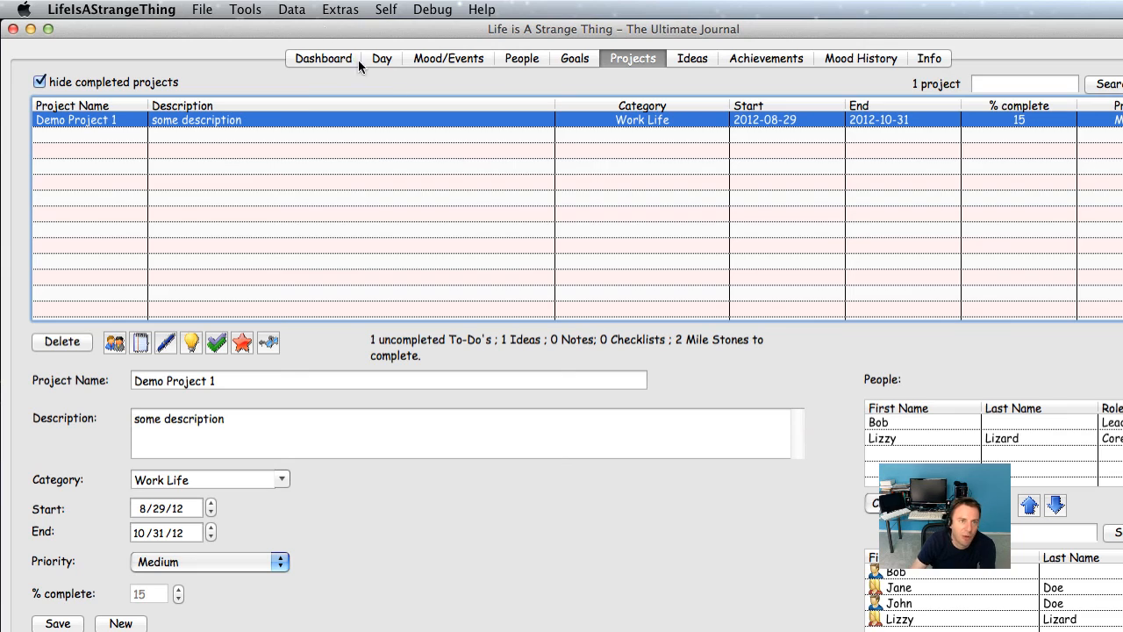
Review the items of "Visit Family for Christmas" in the general checklists, close them and return to the Dashboard.
left_click(245, 10)
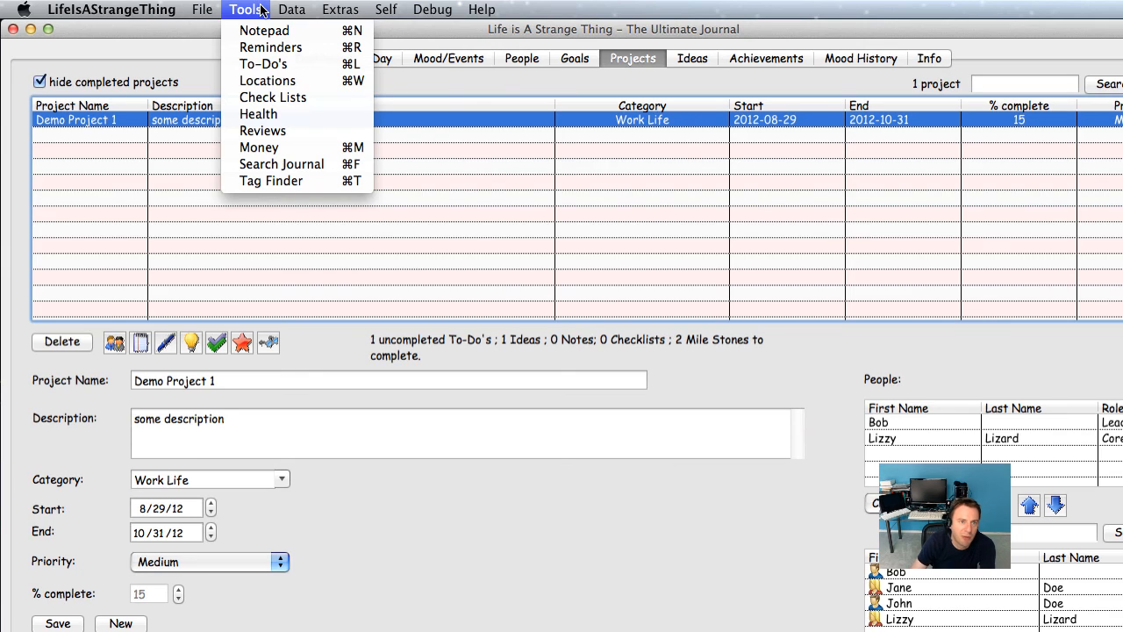
left_click(286, 97)
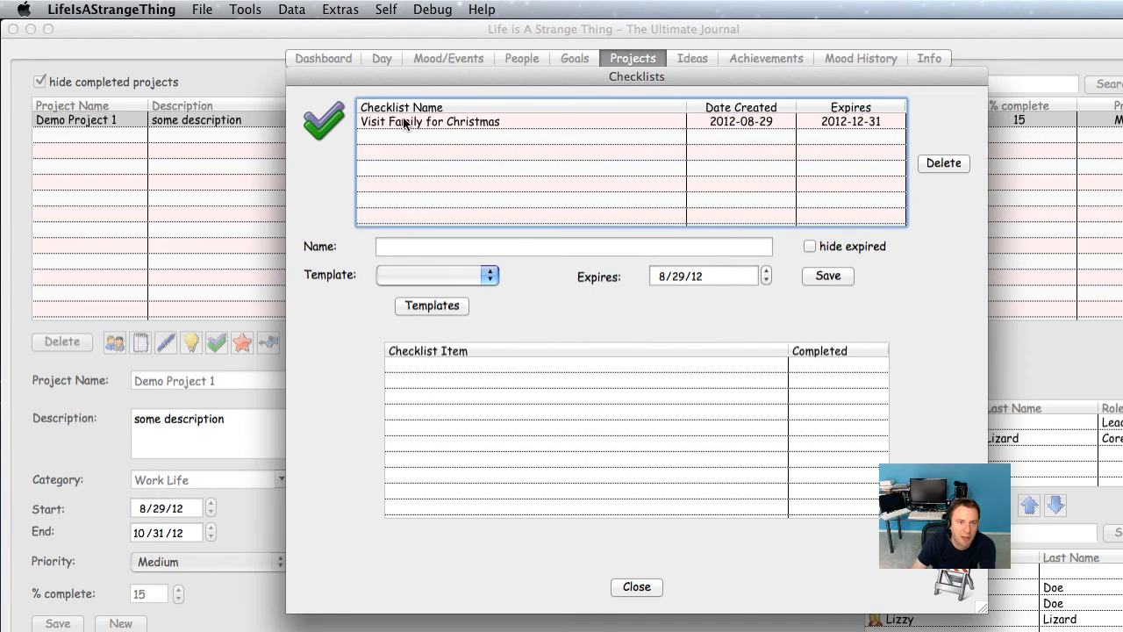
left_click(406, 123)
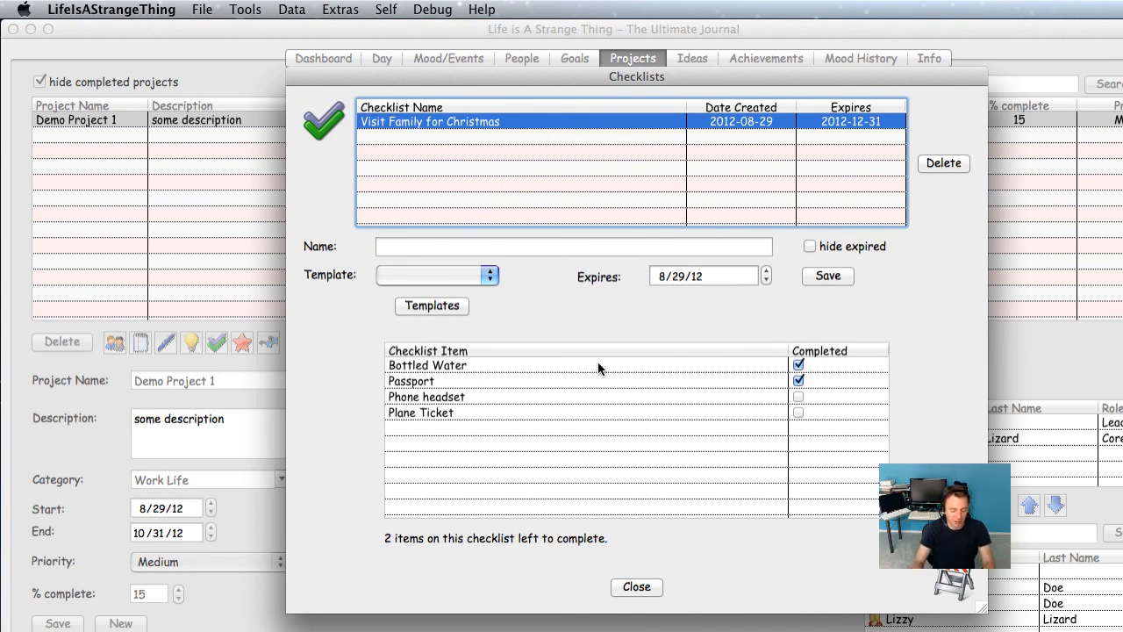
key("Escape")
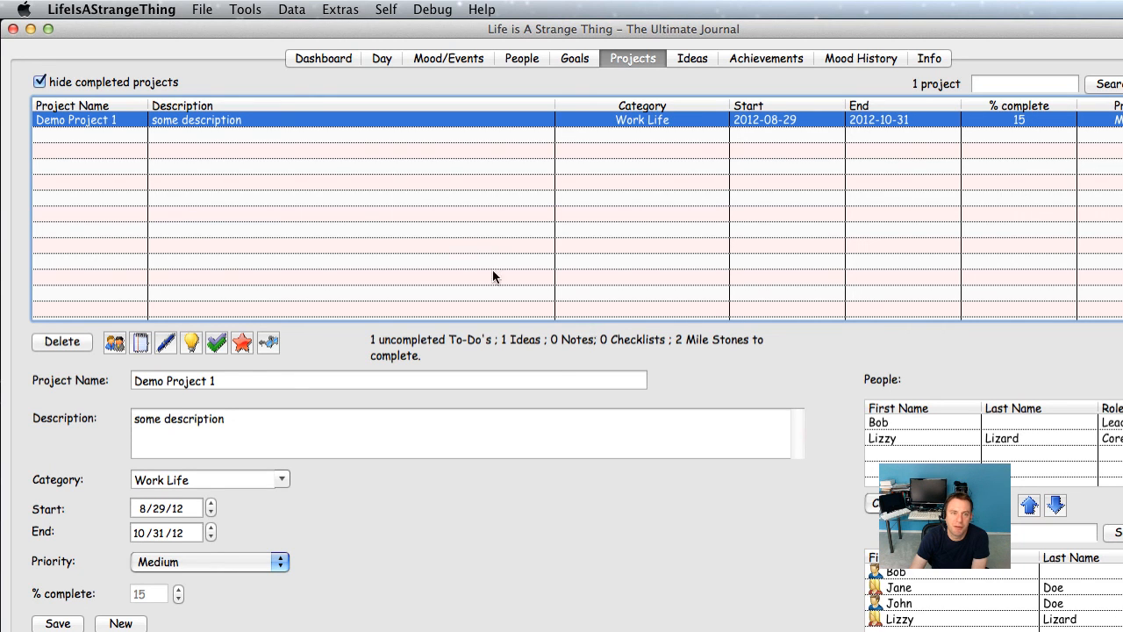
left_click(319, 58)
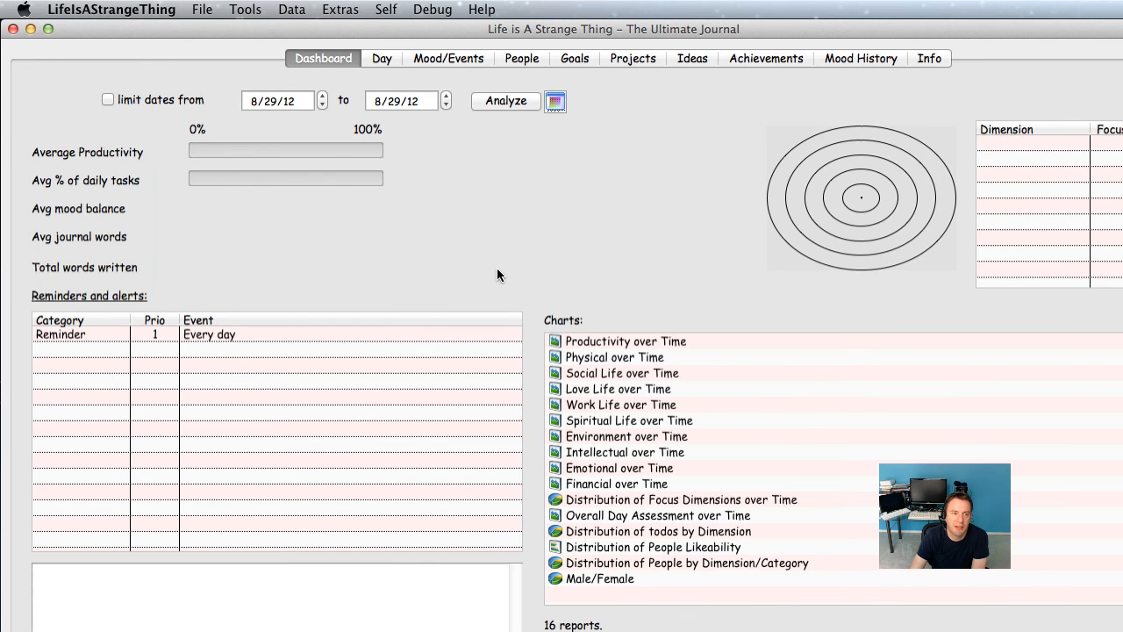